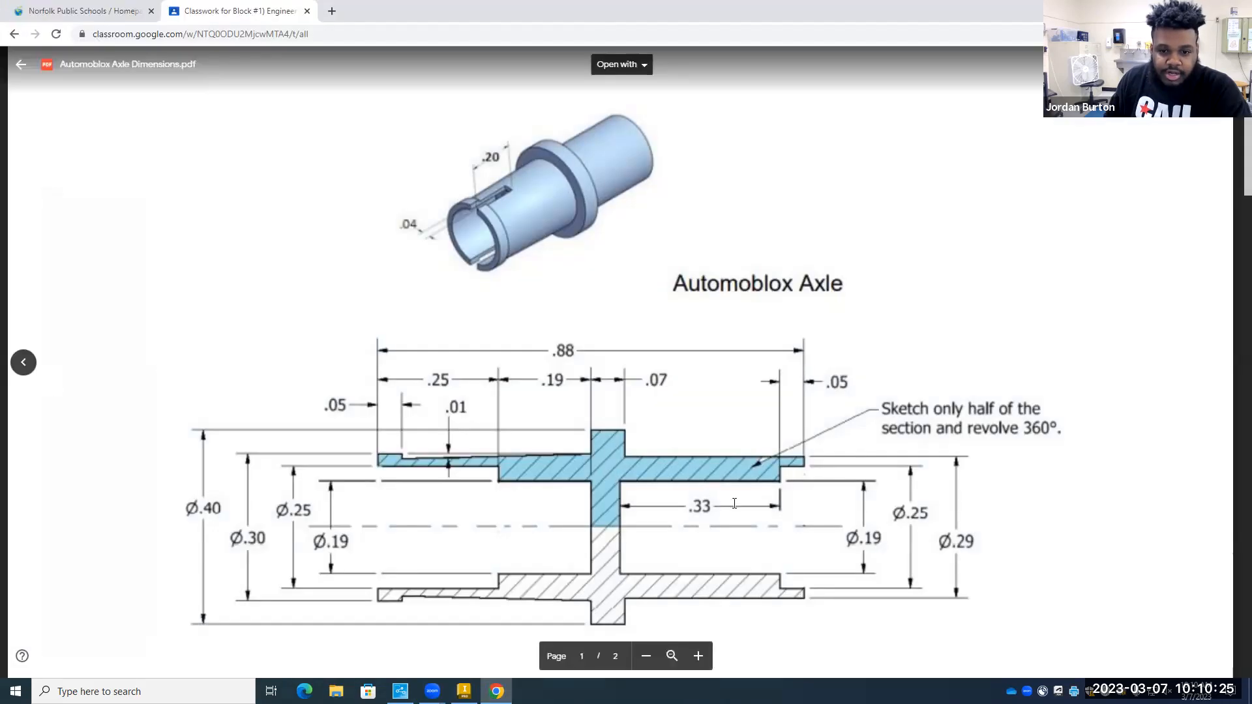
Switch to Inventor and dimension the lower horizontal line of the stepped profile to .33 in.
key(alt+Tab)
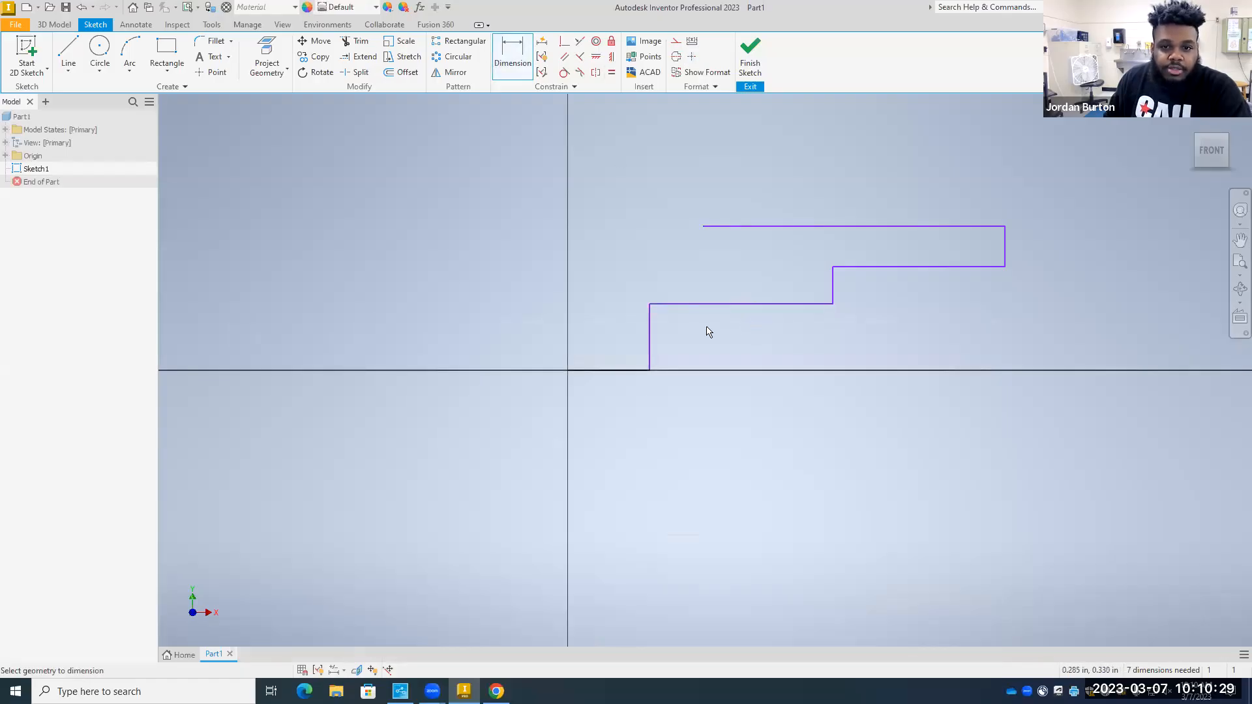
click(705, 305)
click(713, 323)
text(.)
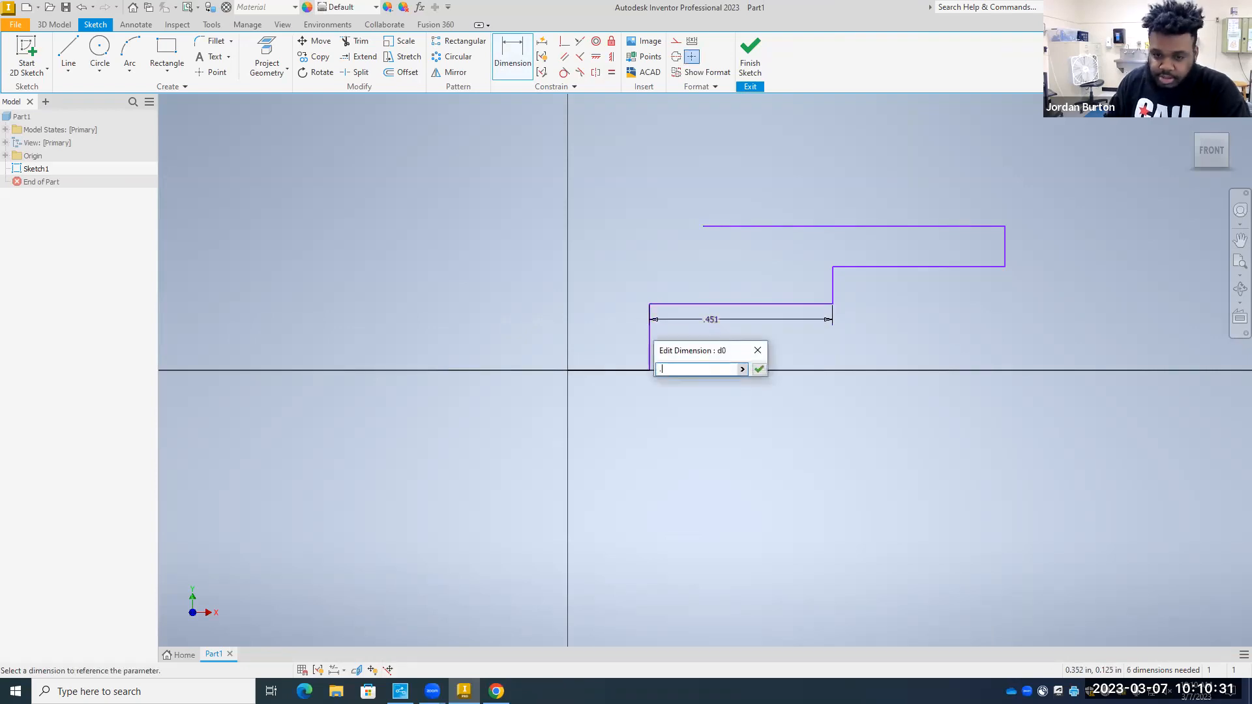
text(33)
key(Return)
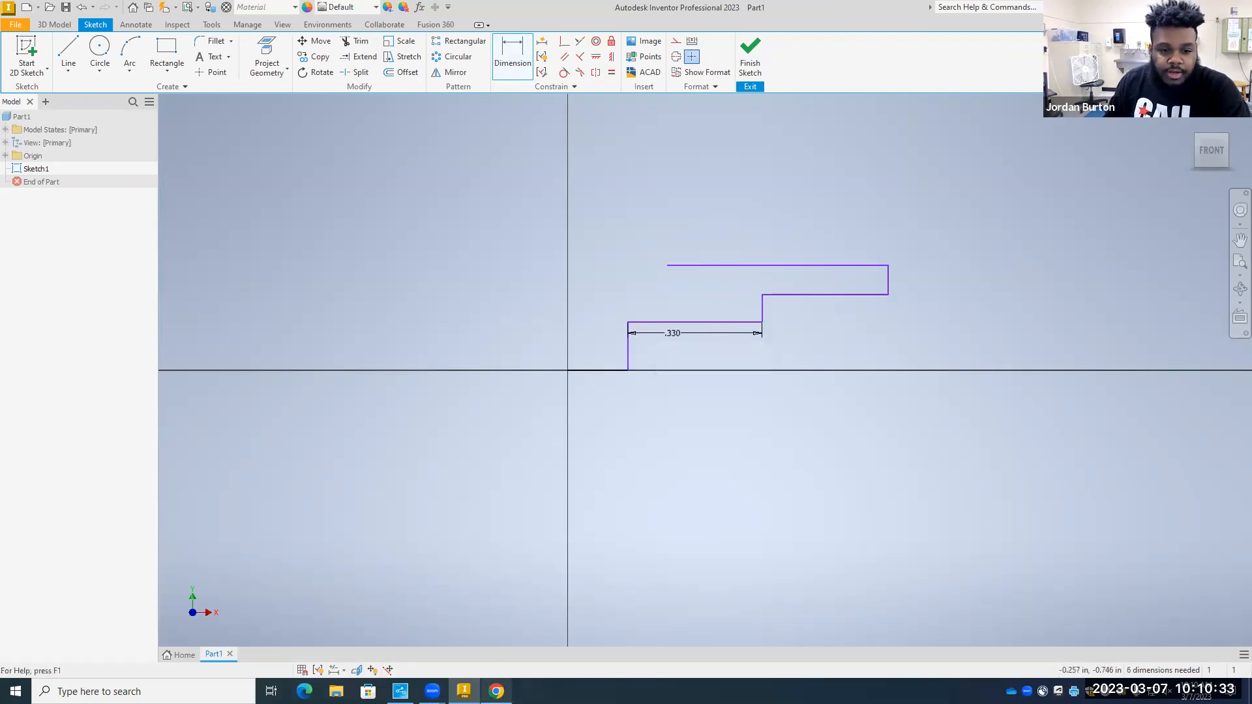
Check the axle drawing and dimension the short horizontal step line at the profile's right end to .05 in.
click(497, 691)
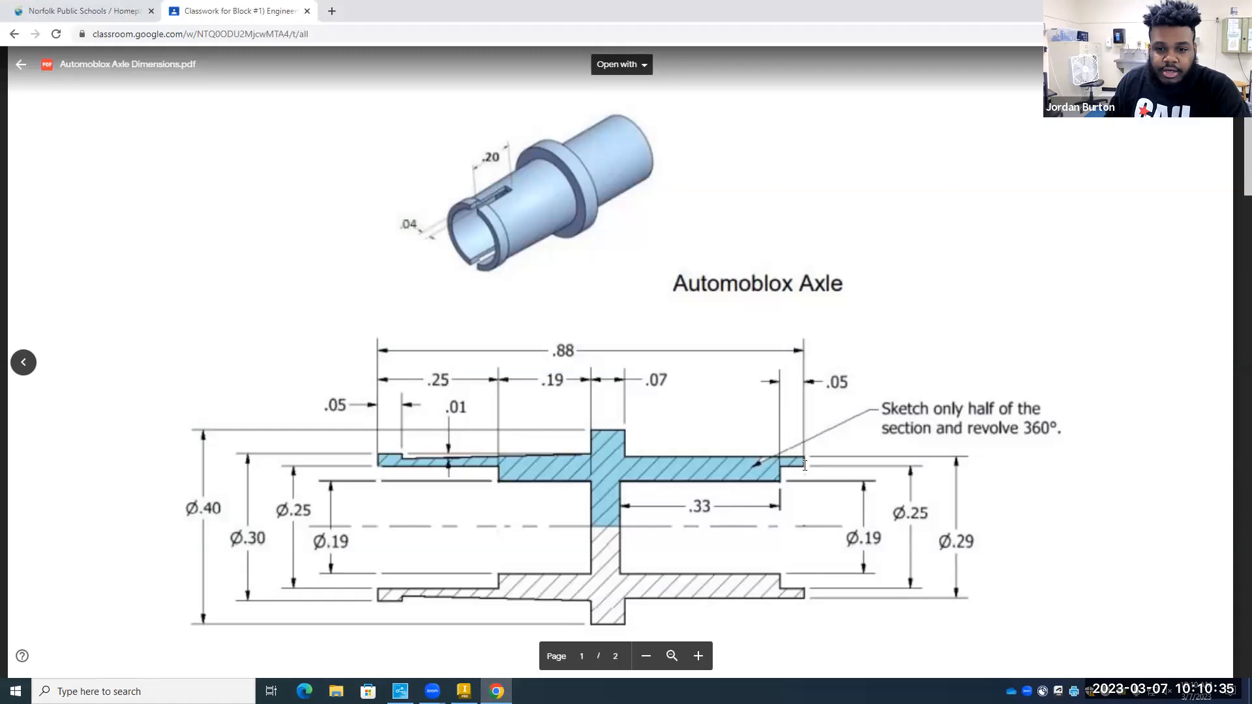
key(alt+Tab)
click(855, 295)
click(847, 314)
text(.05)
key(Return)
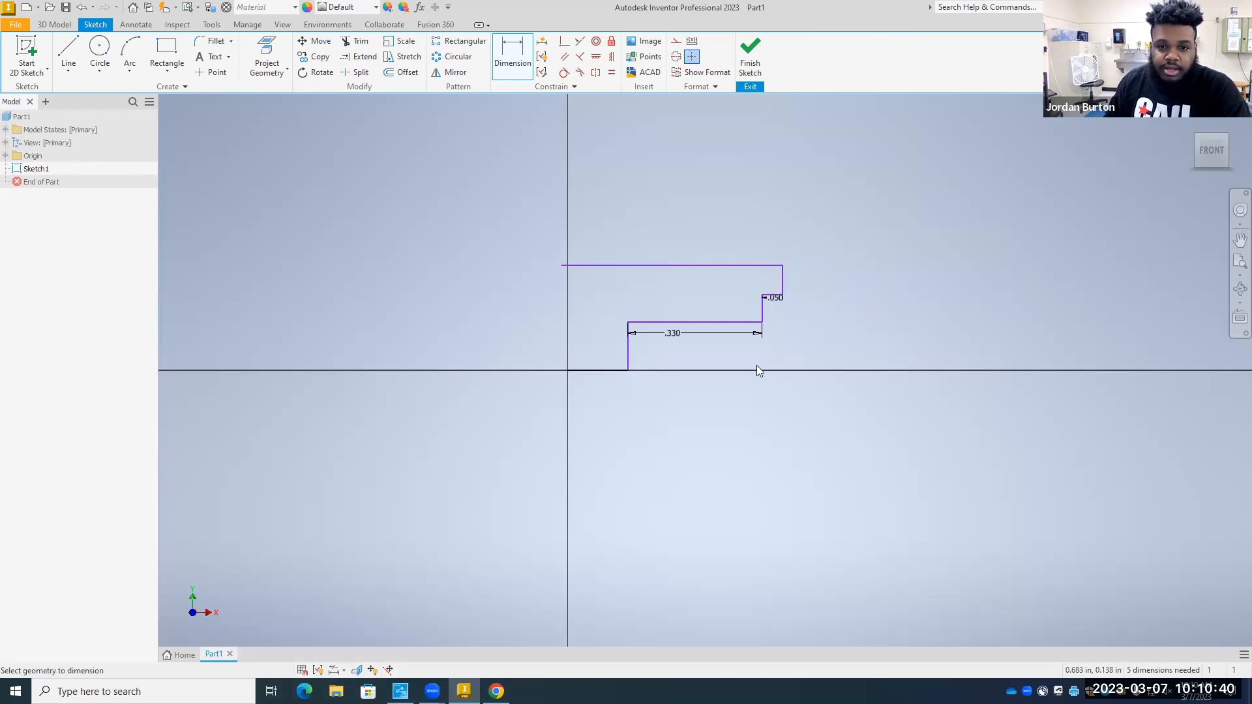
Check the axle drawing and set the height of the .330 in line above the horizontal axis to .19/2.
click(497, 691)
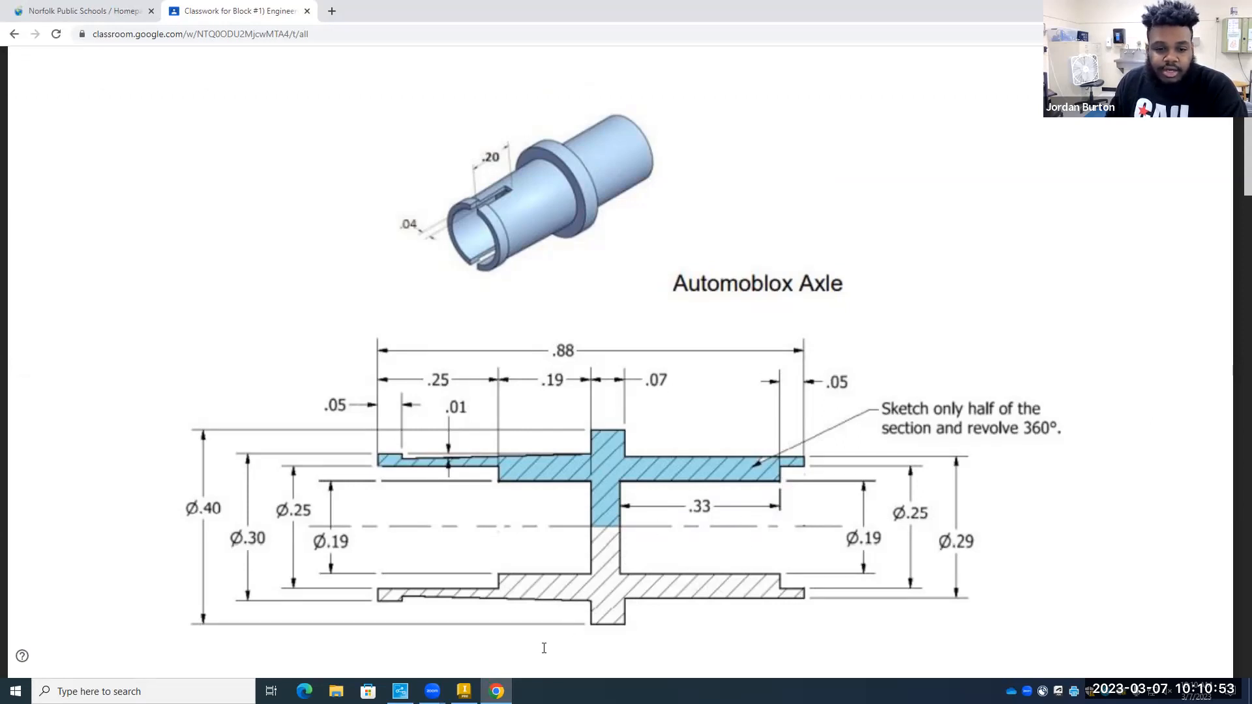
click(464, 691)
click(501, 62)
click(761, 322)
click(628, 371)
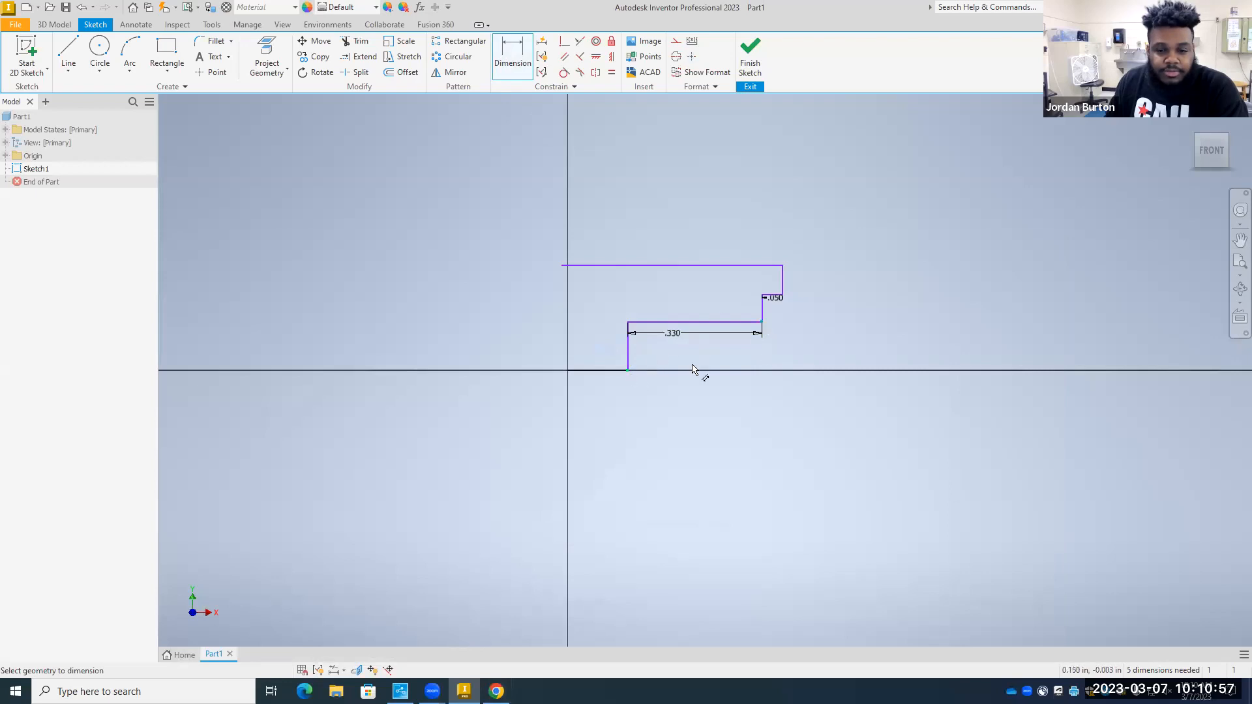
click(788, 353)
text(.19/2)
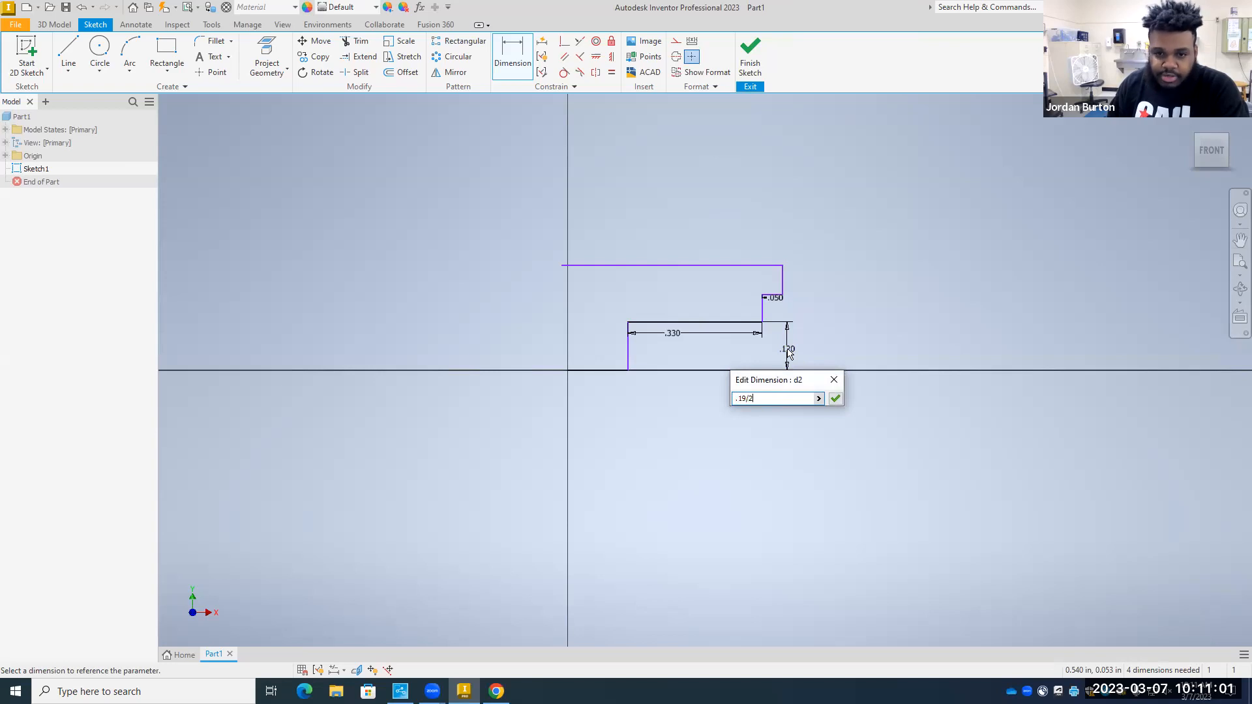
key(Return)
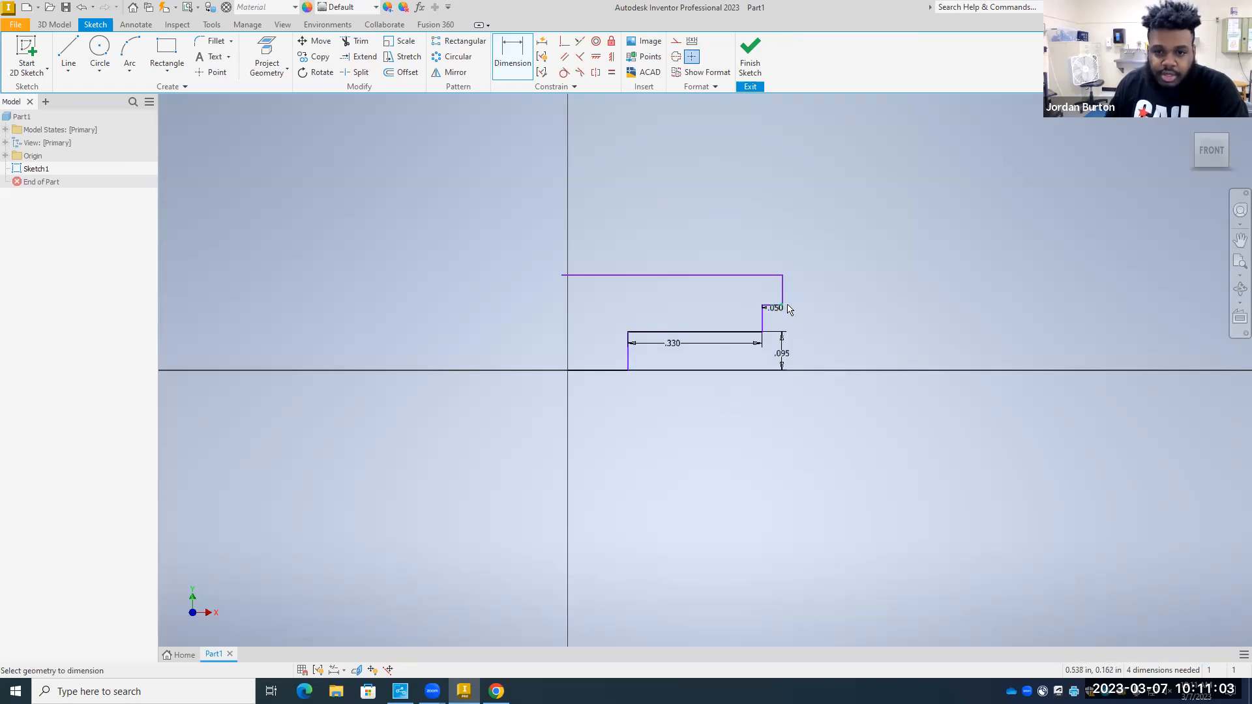
Set the height of the .050 in step line above the horizontal axis to .25/2, half the diameter in the axle drawing.
click(629, 370)
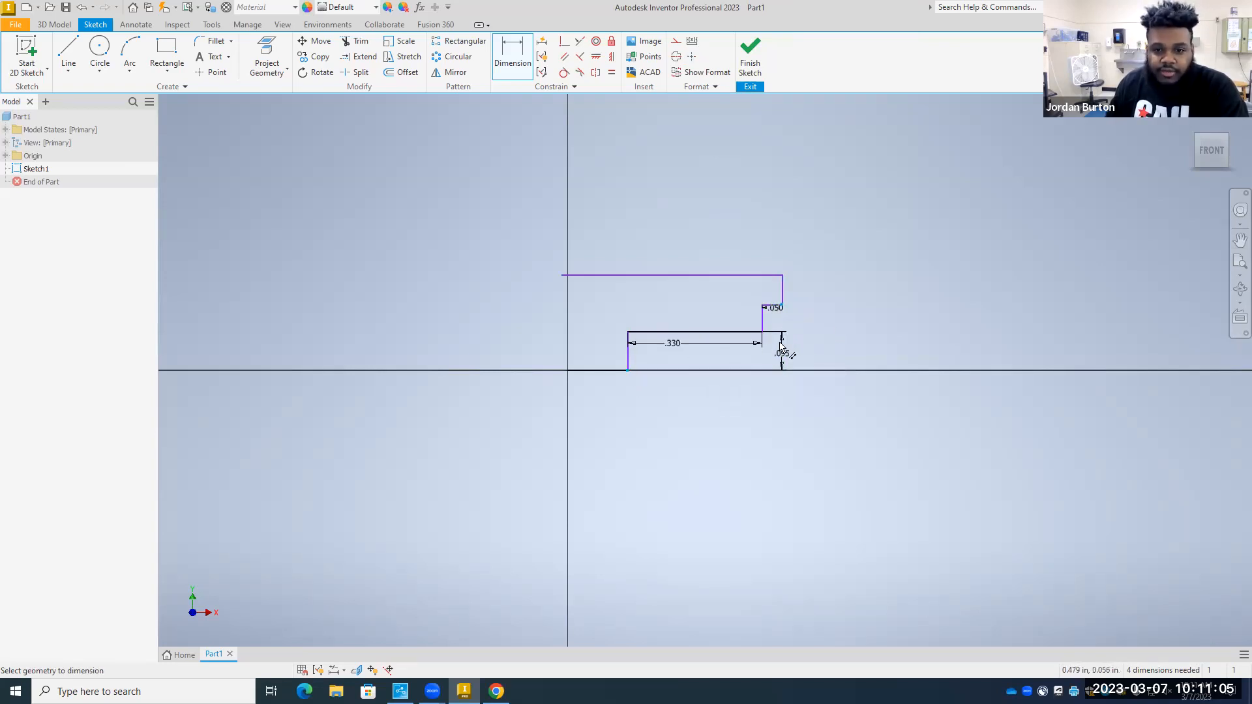
click(809, 345)
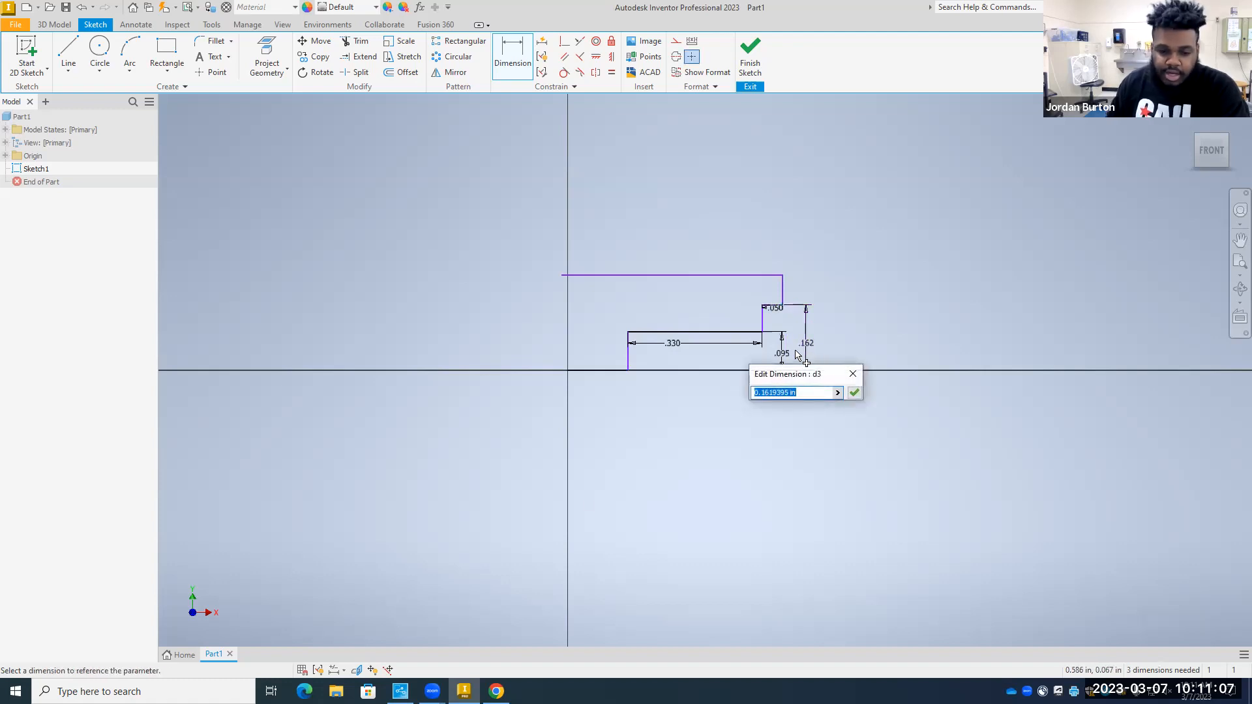
click(496, 692)
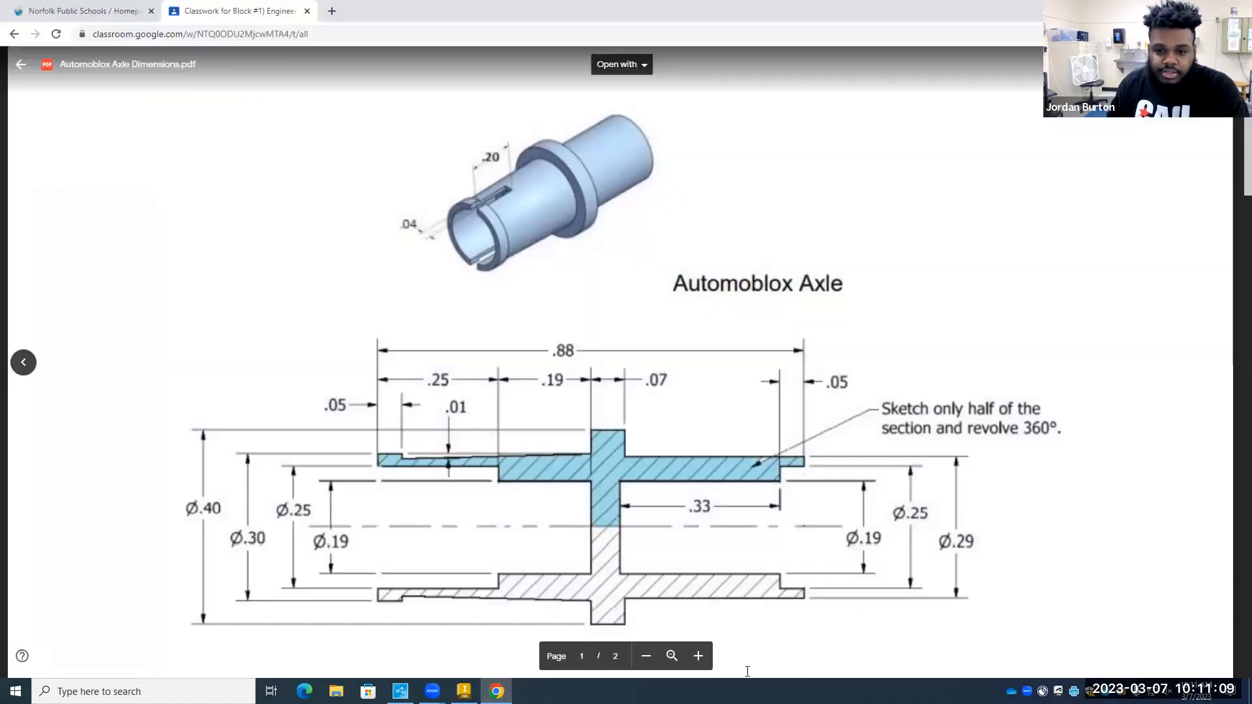
click(496, 691)
text(.25/2)
key(Return)
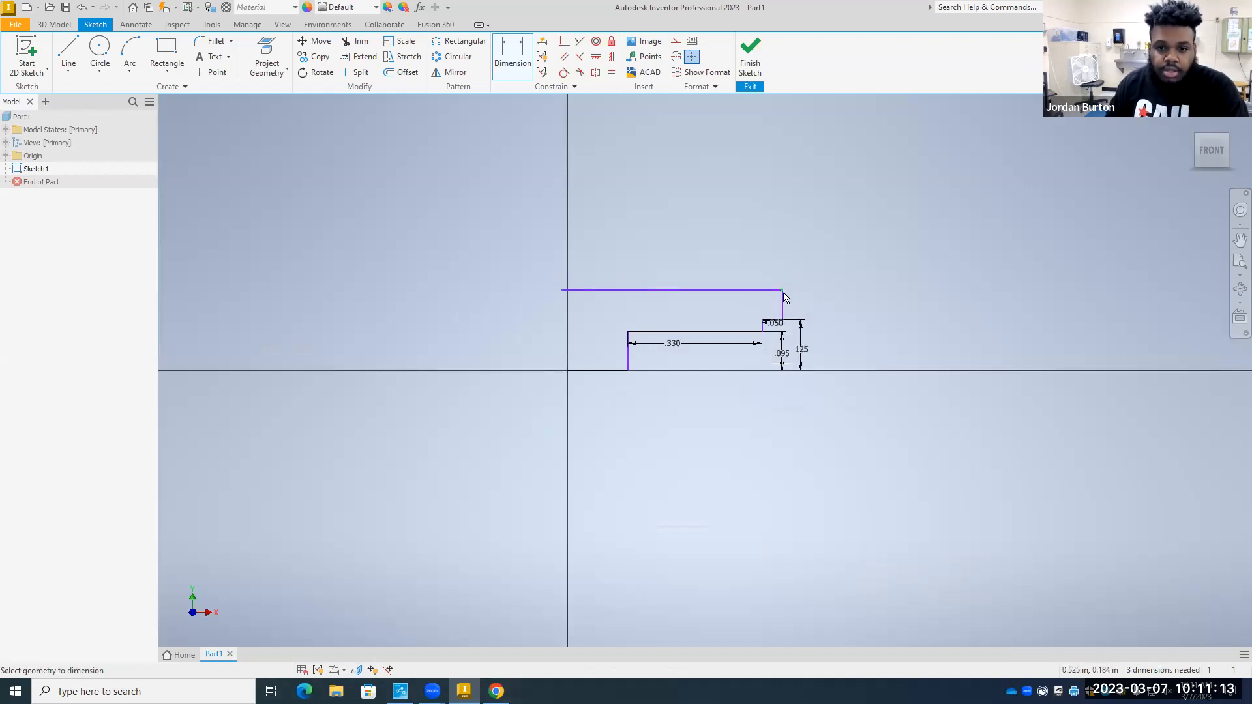
Set the height of the profile's top line above the horizontal axis to .29/2, following the axle drawing.
click(629, 371)
click(827, 340)
click(497, 692)
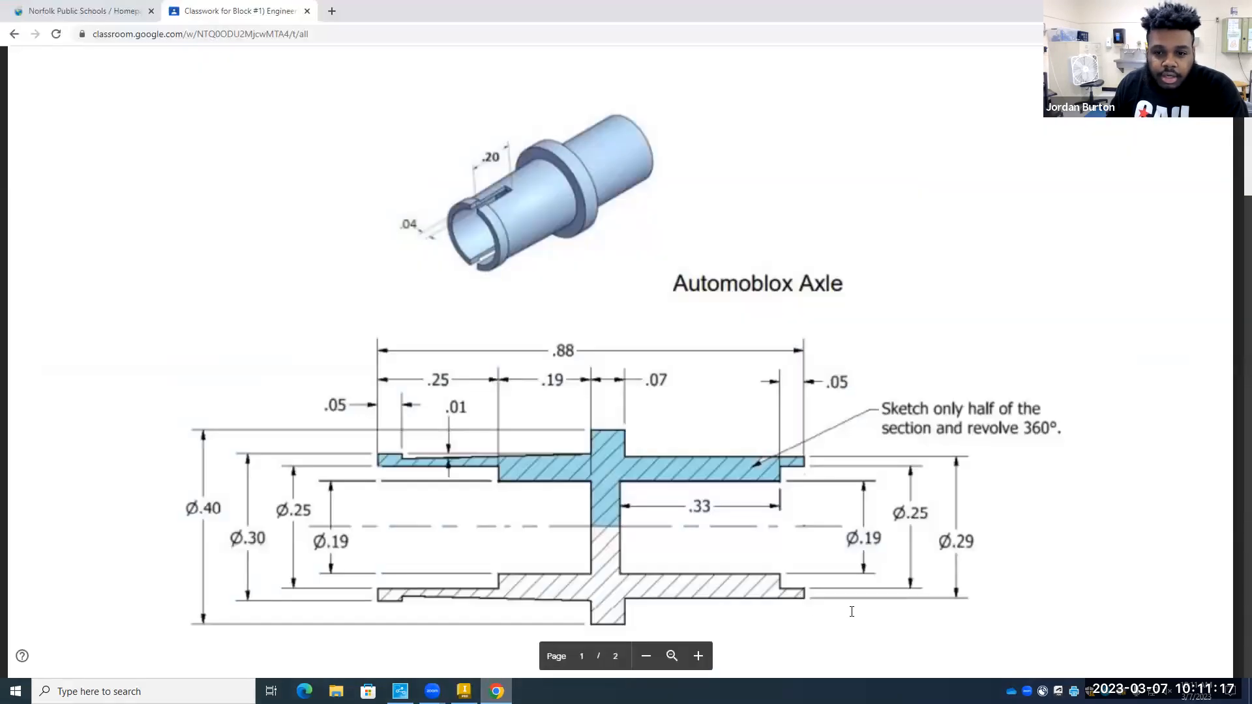
click(463, 691)
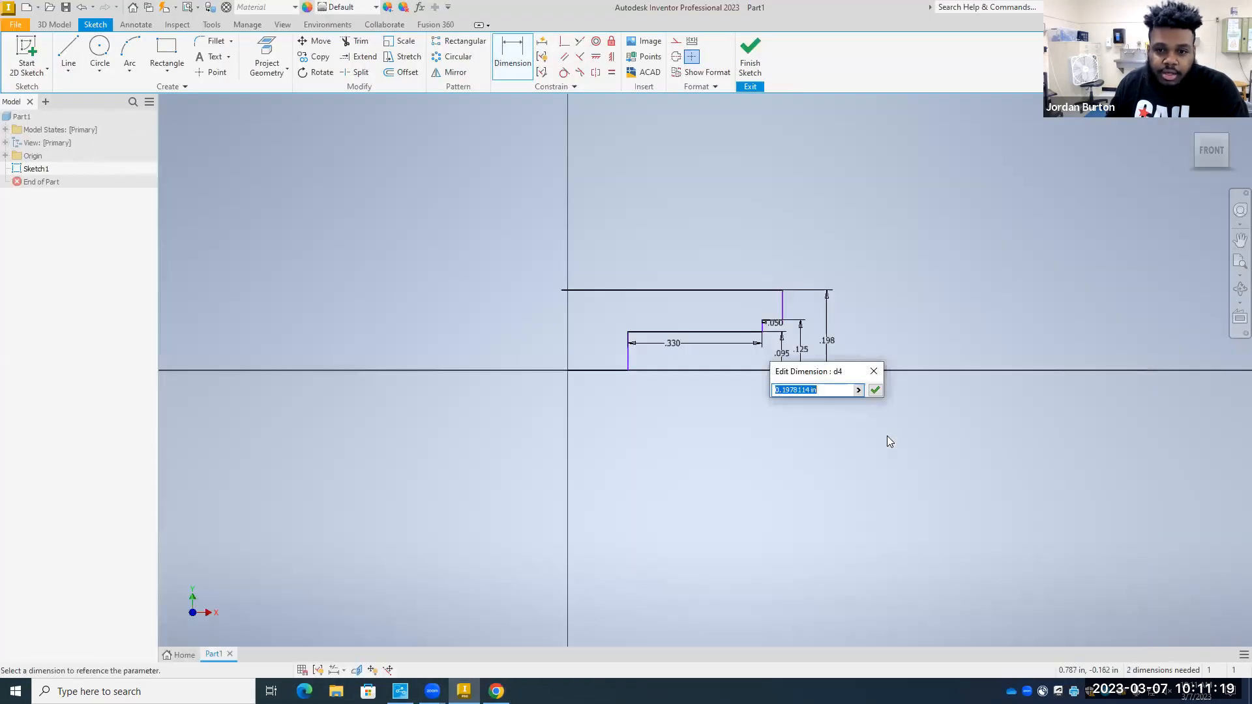
text(.29/2)
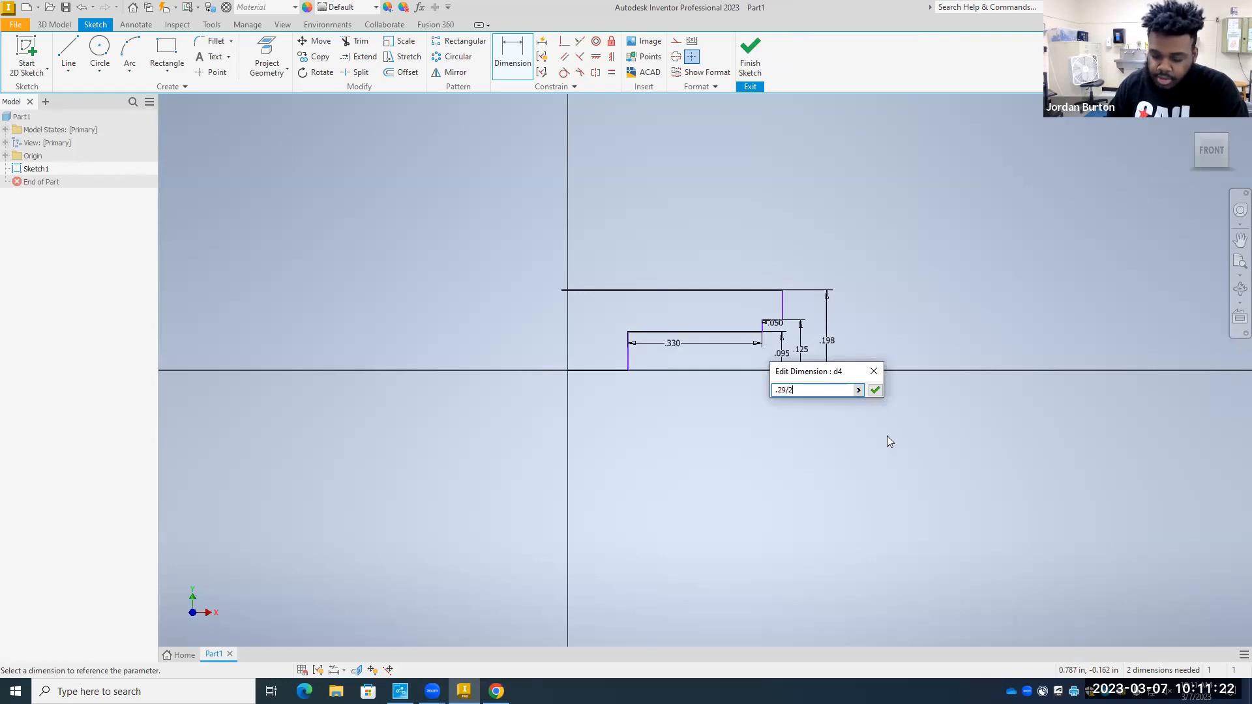
key(Return)
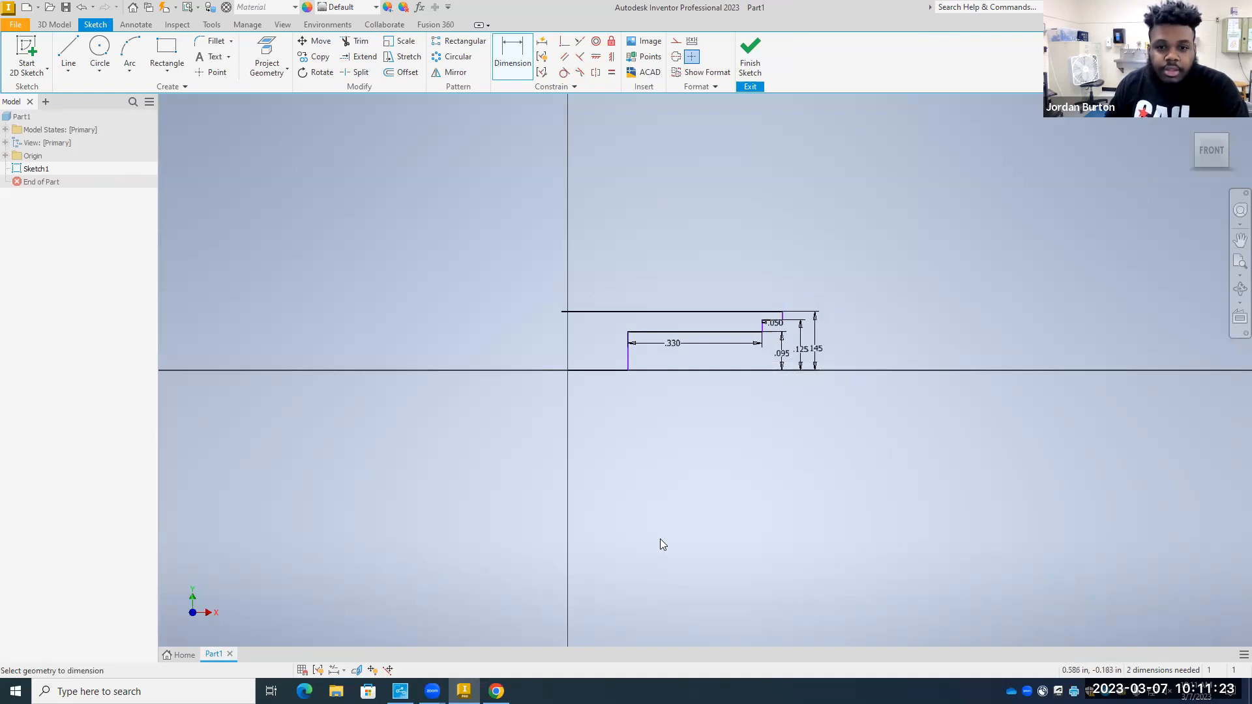
Trim the left overhang of the top line so it ends above the profile's left vertical line.
click(358, 41)
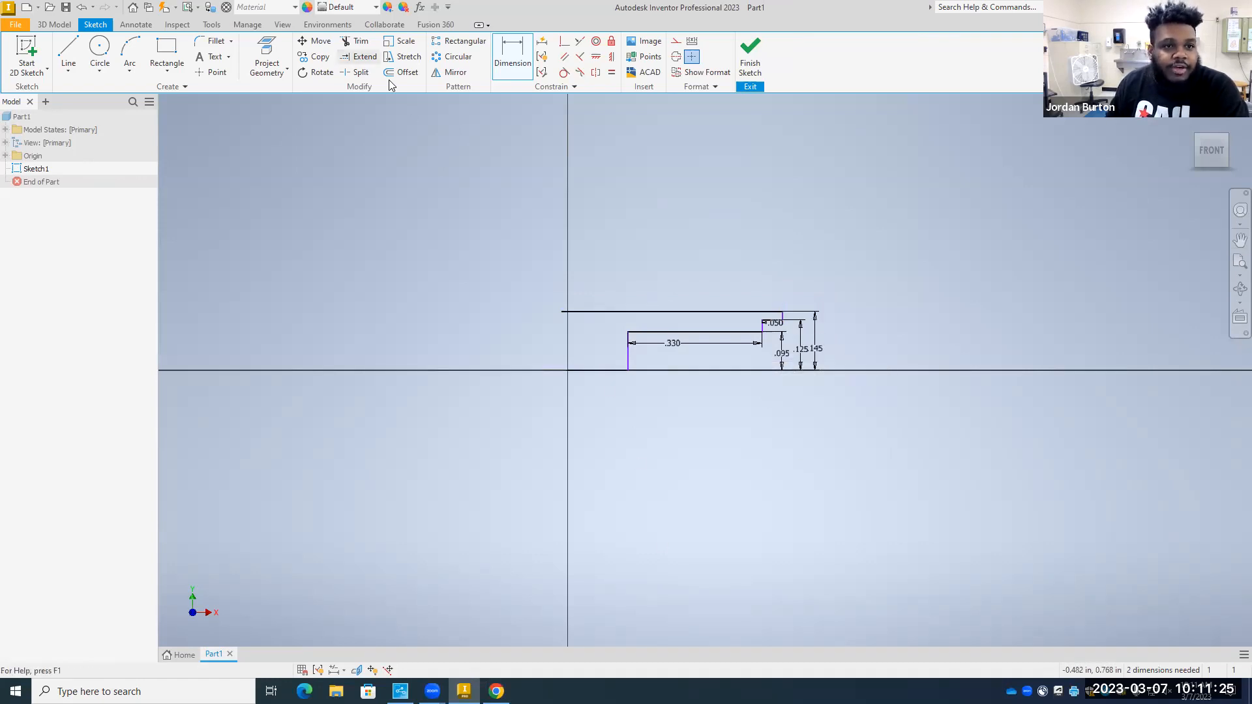
click(586, 317)
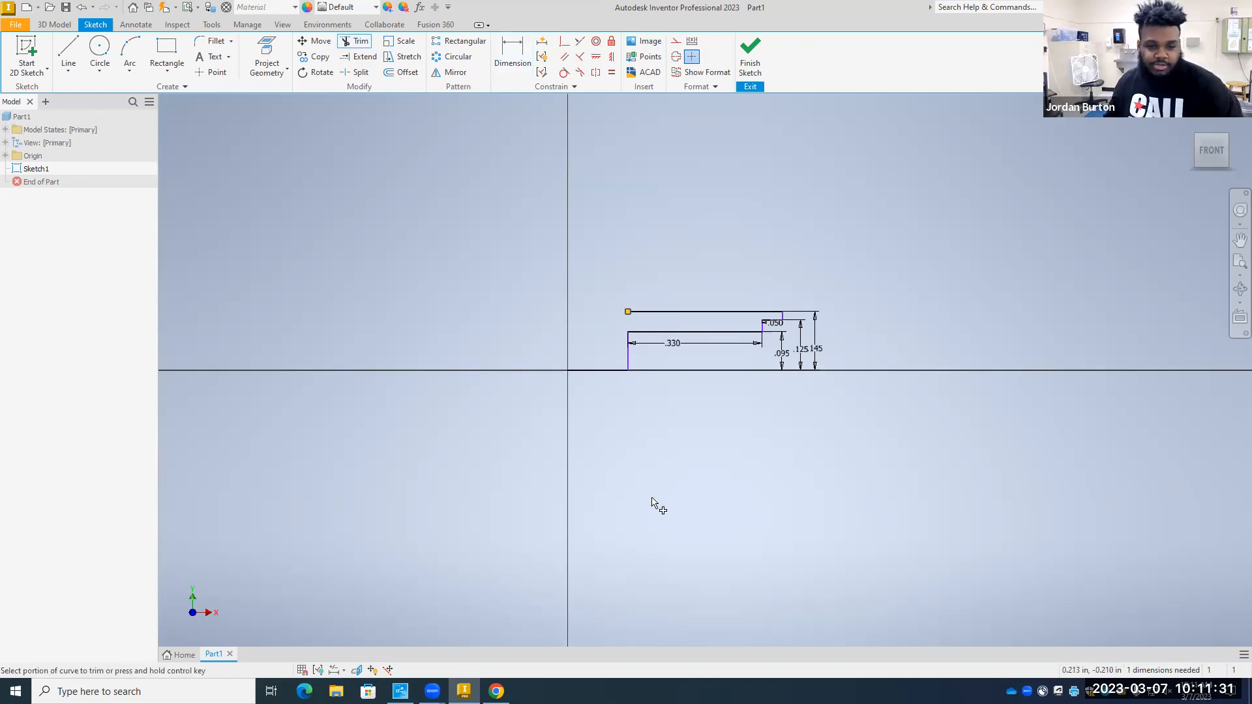
key(Escape)
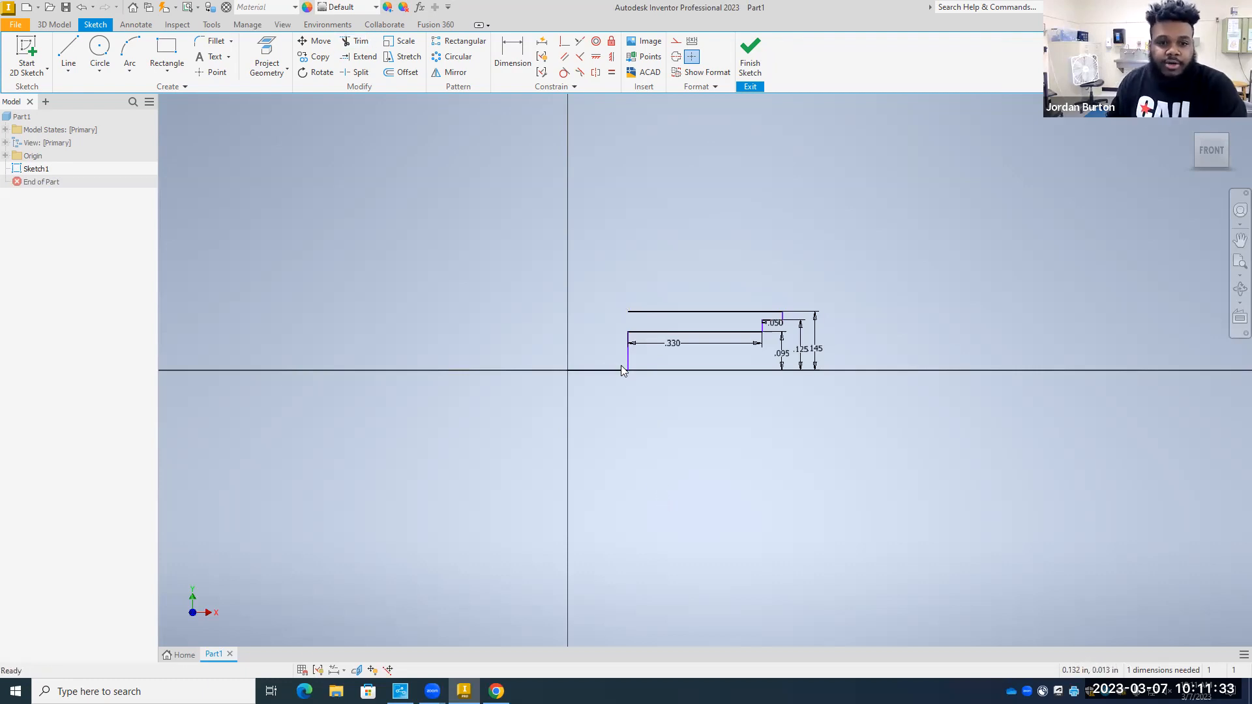
Sketch a stepped line leftward from the origin: up 0.095 in, left about 0.285 in, up about 0.05 in, left about 0.186 in, up about 0.07 in.
click(69, 55)
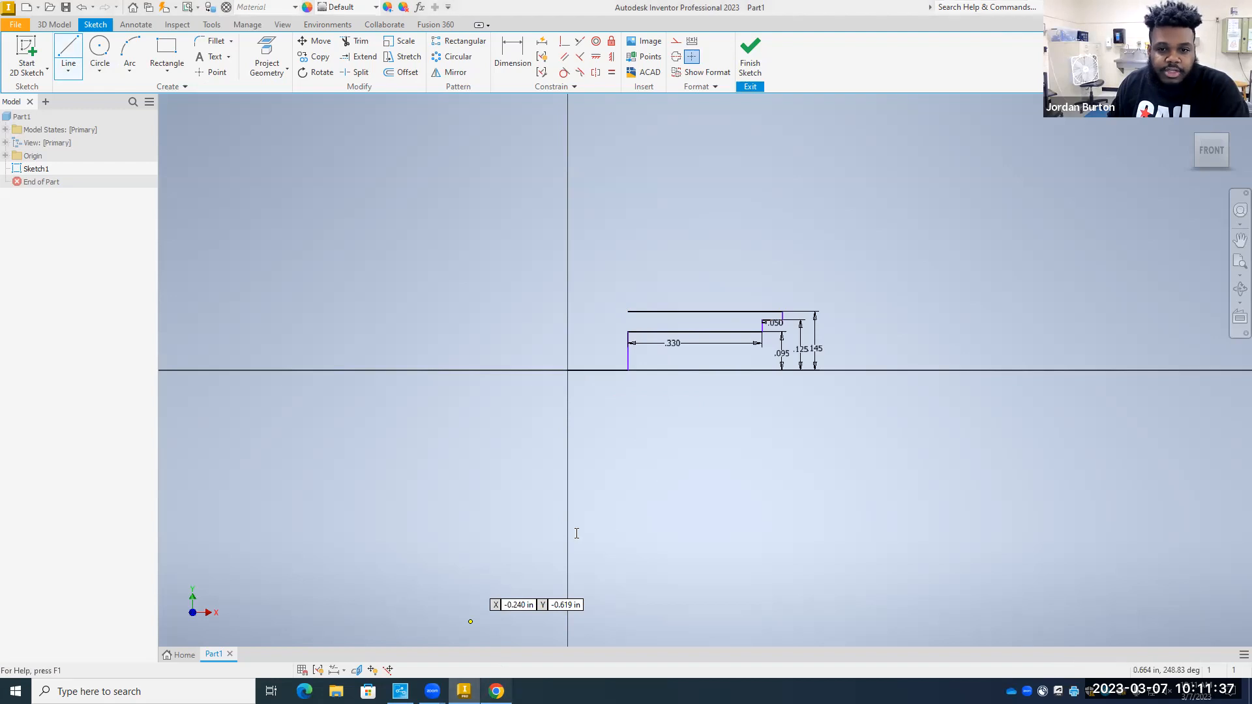
key(alt+Tab)
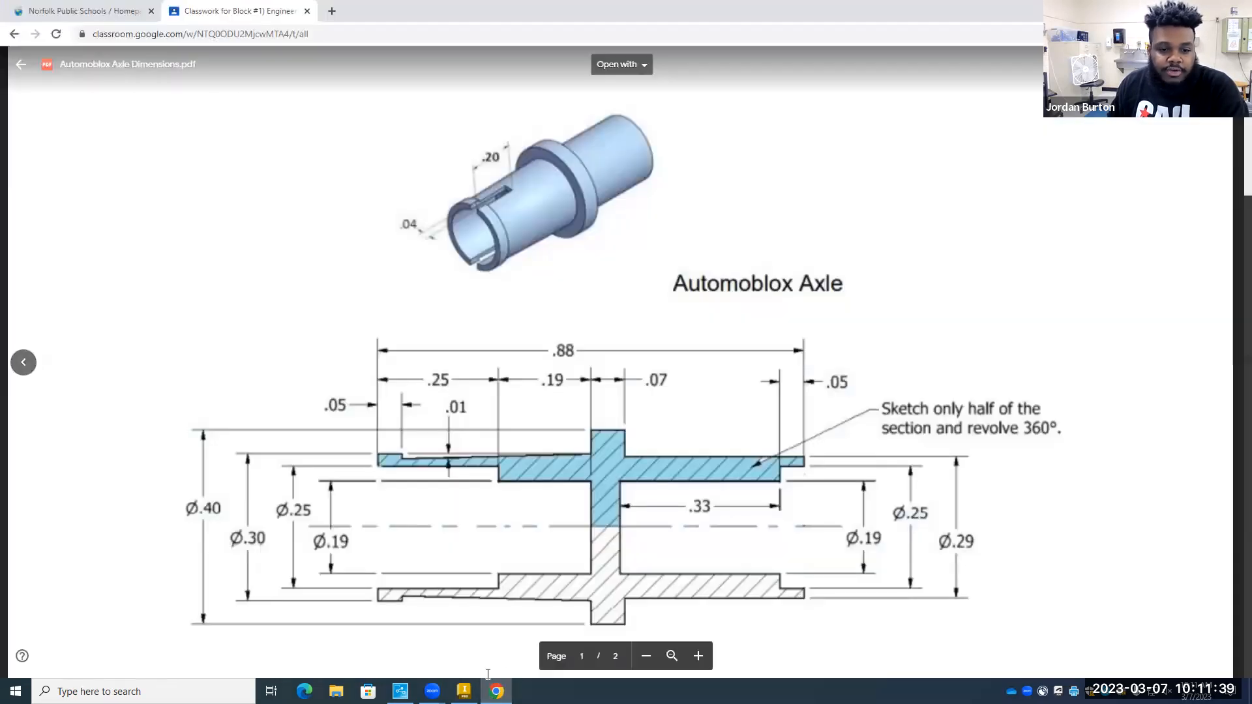
key(alt+Tab)
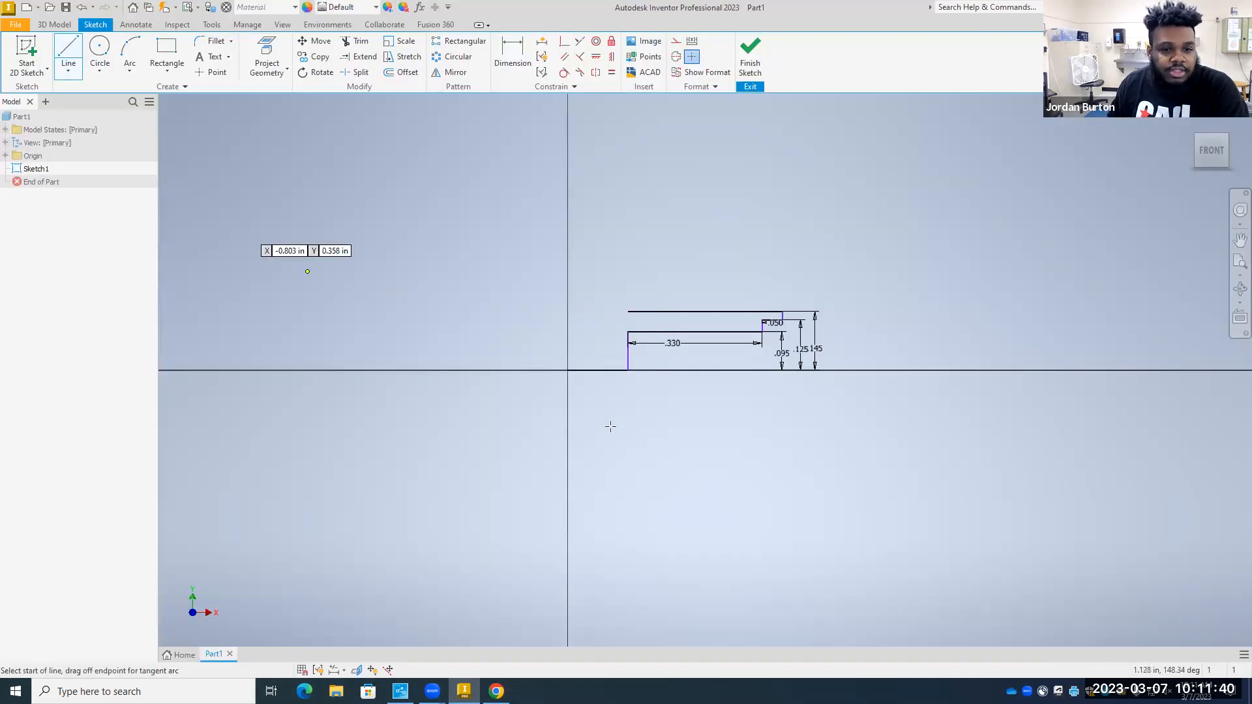
click(567, 370)
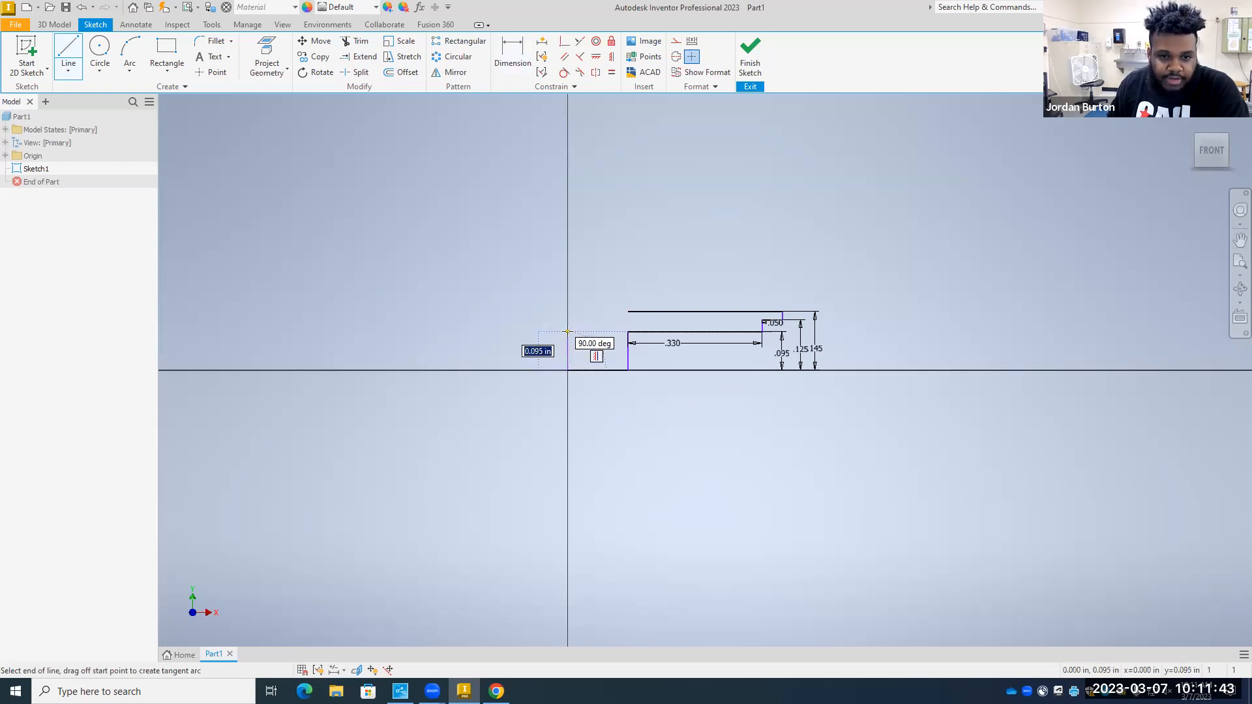
click(567, 331)
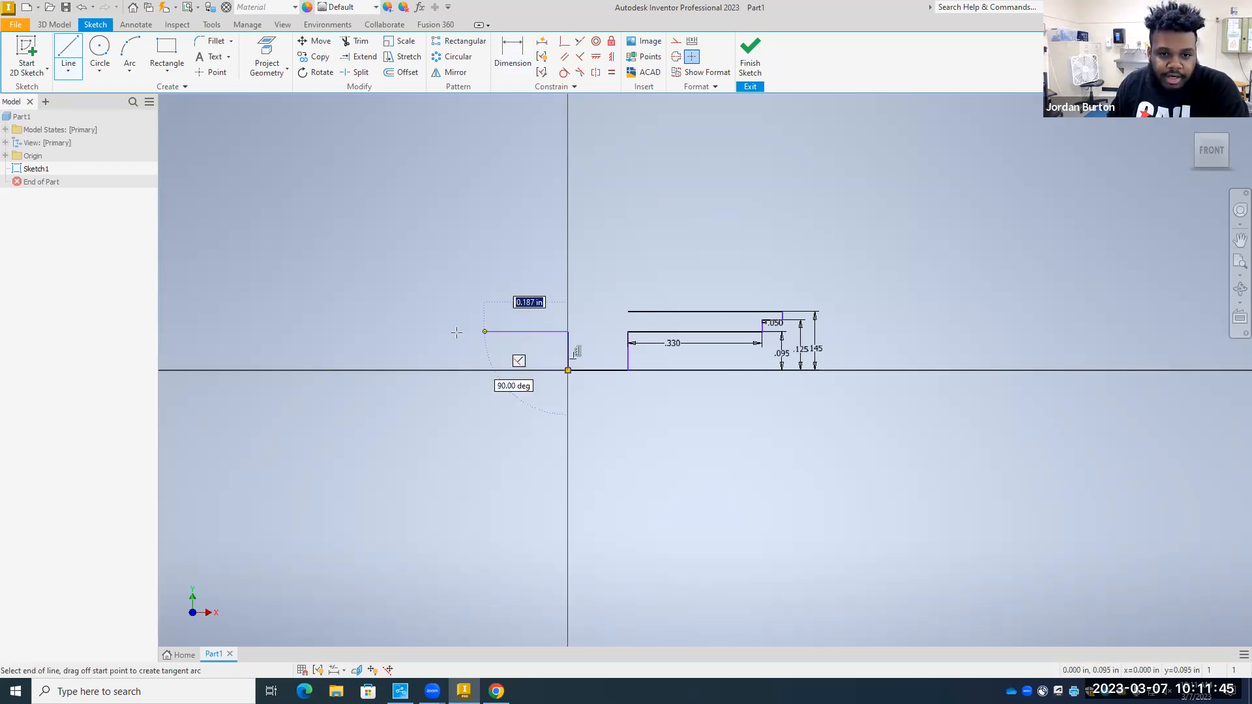
click(452, 332)
click(452, 312)
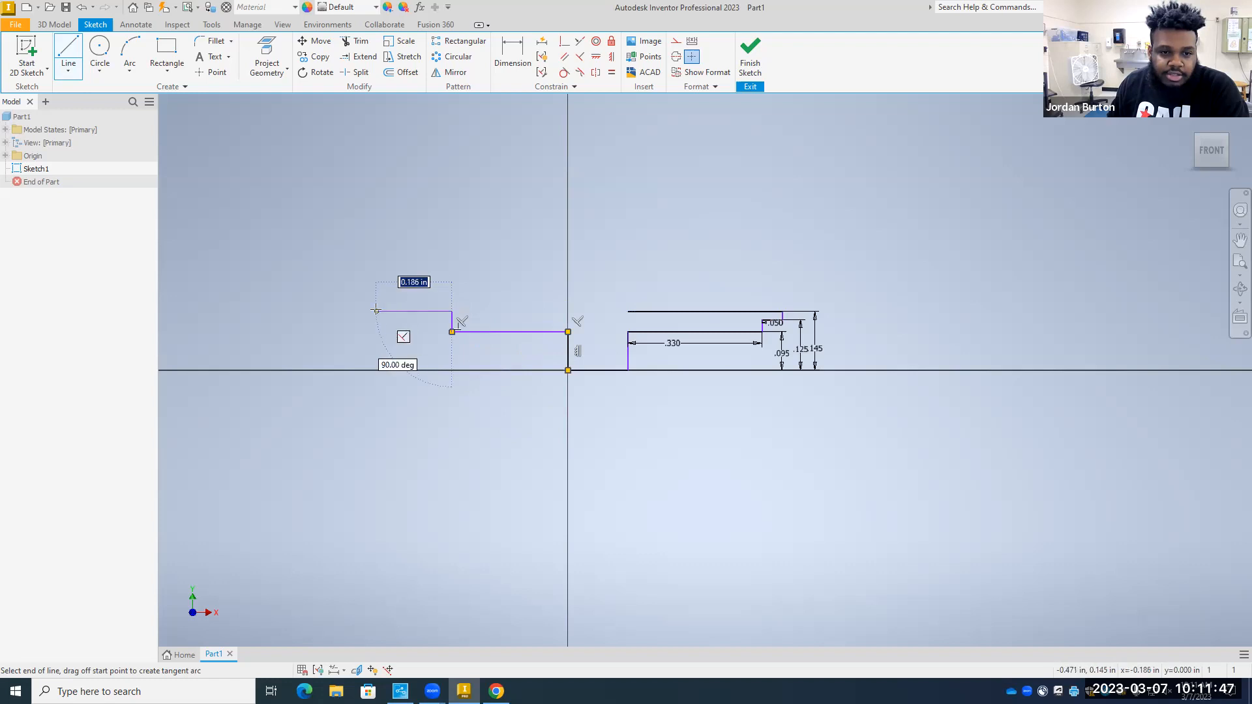
click(377, 312)
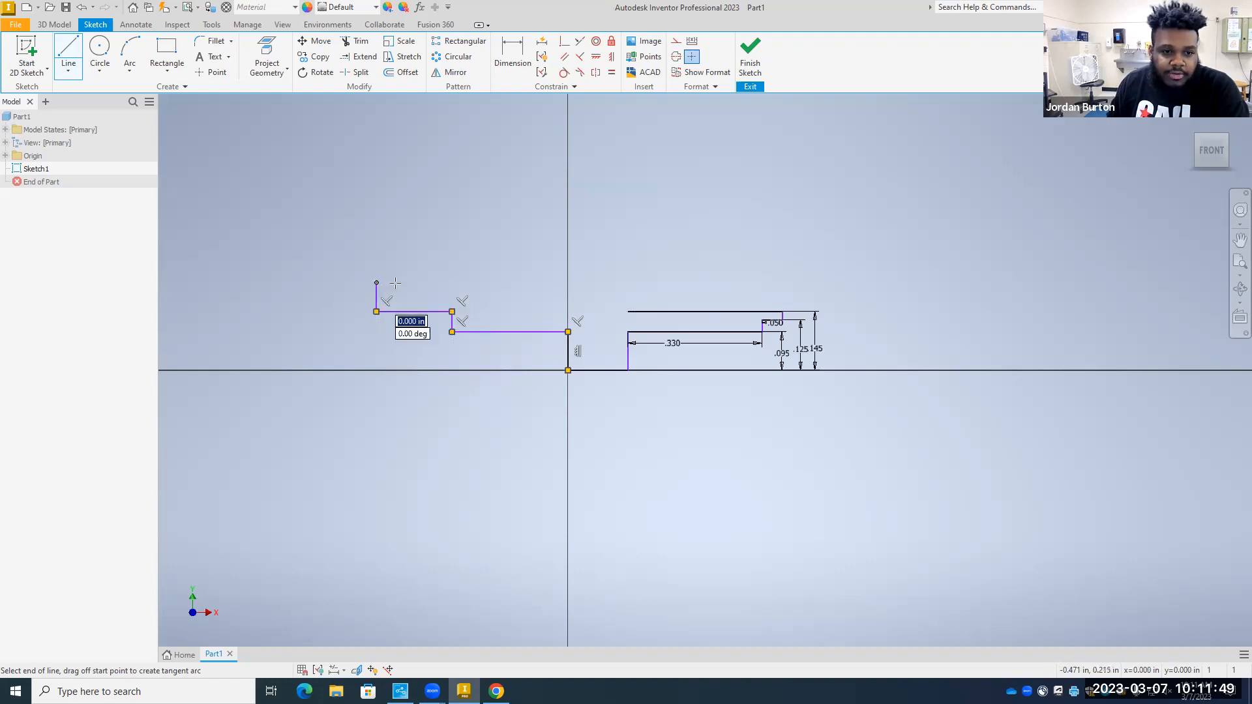
Continue the stepped line with a .050 in segment to the right and a .010 in segment downward.
text(.050)
key(Return)
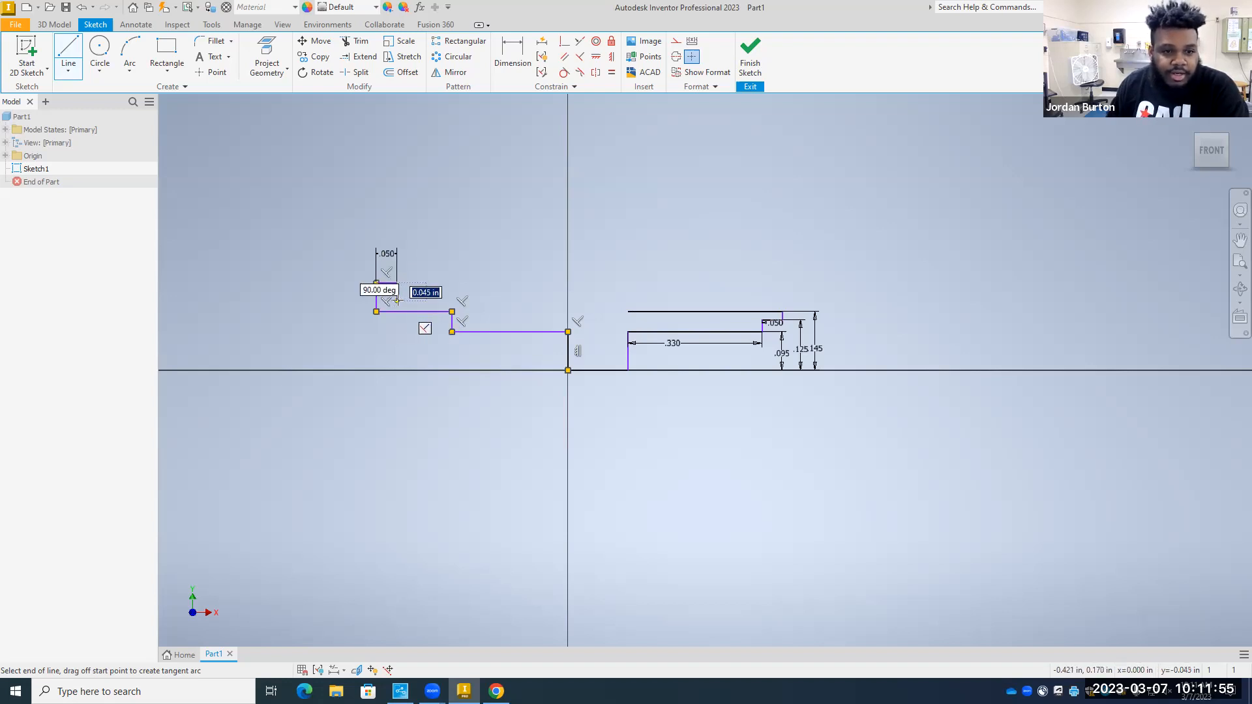
text(.010)
key(Return)
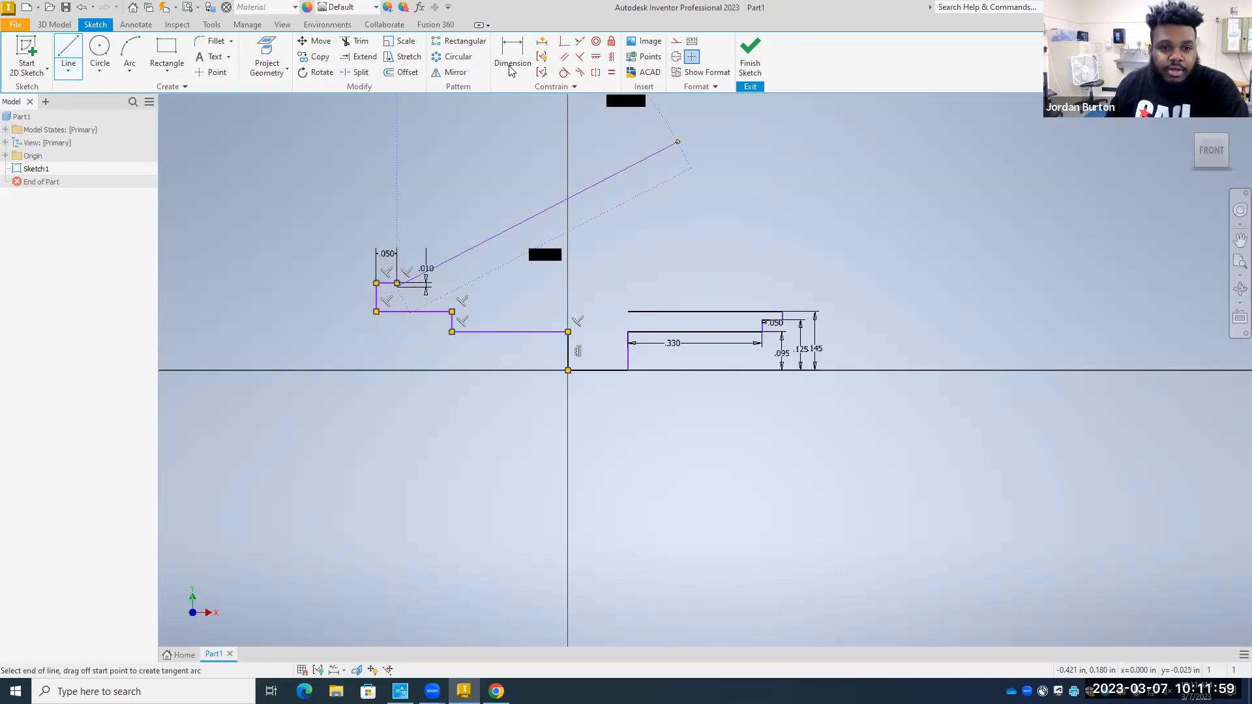
Dimension the horizontal line beside the origin in the left stepped profile to .190 in.
click(512, 70)
click(530, 332)
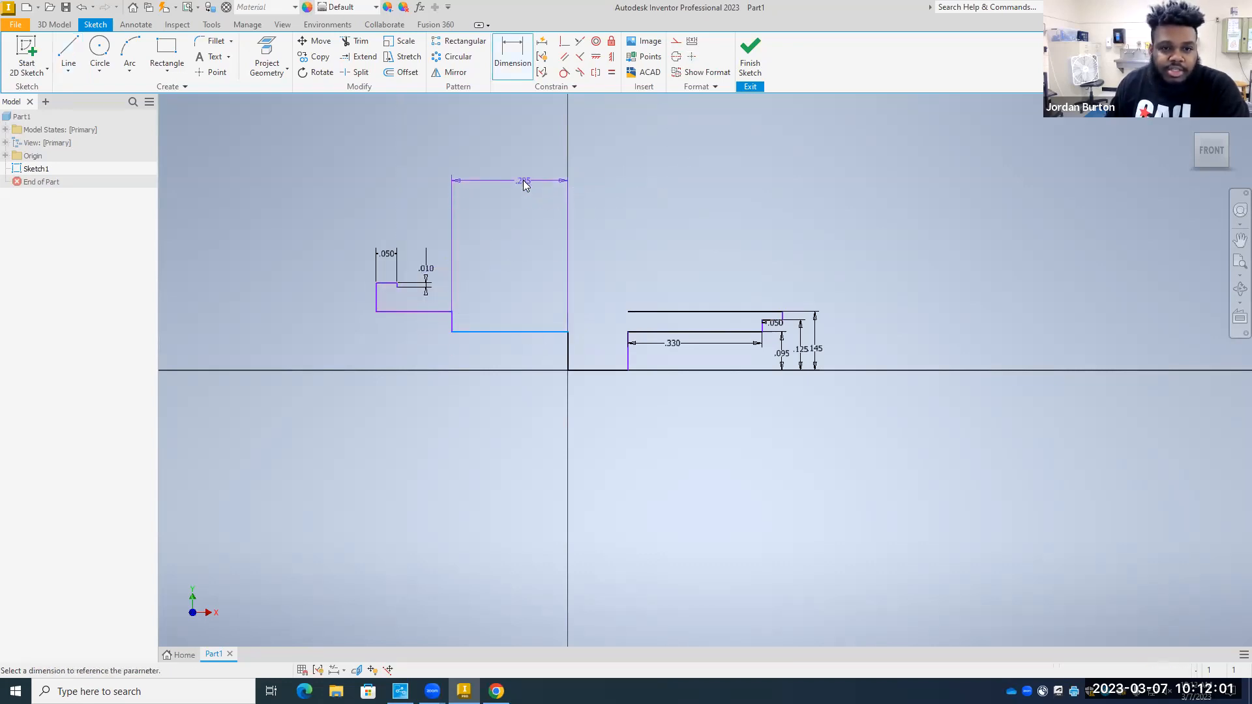
click(526, 186)
text(.)
key(Return)
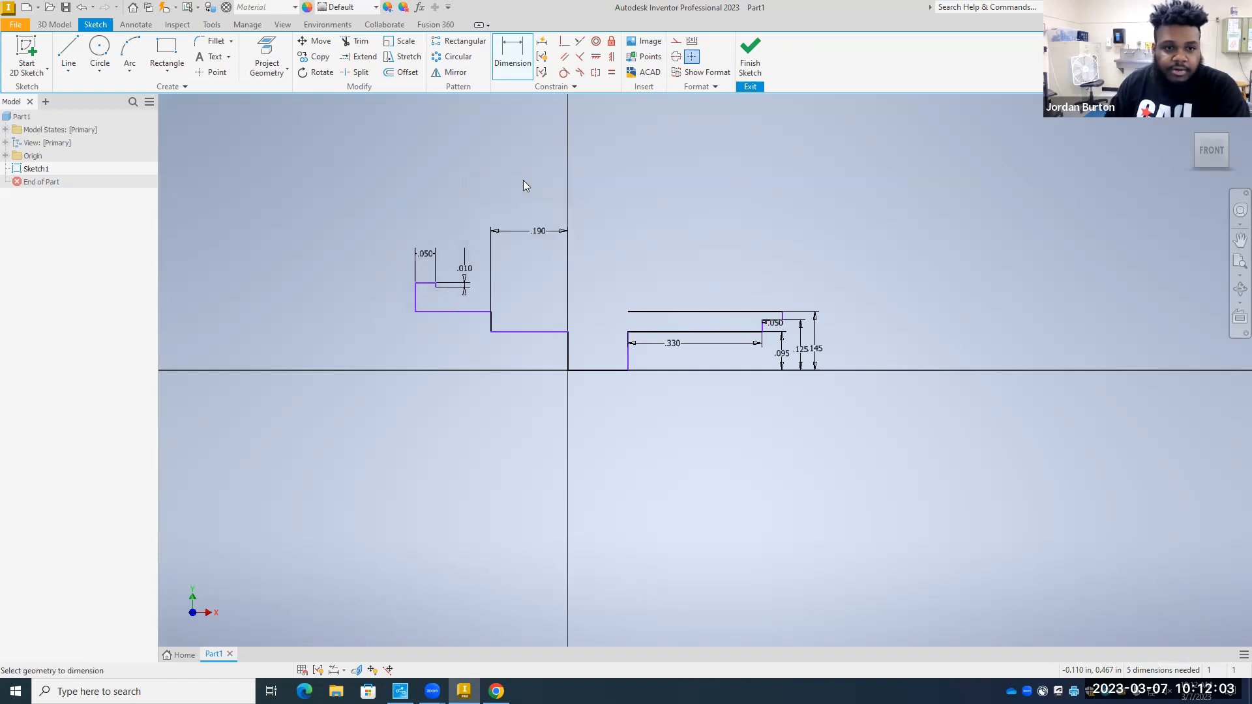
Dimension the outer lower horizontal line of the left stepped profile to .25 in.
click(447, 314)
click(441, 214)
text(.25)
key(Return)
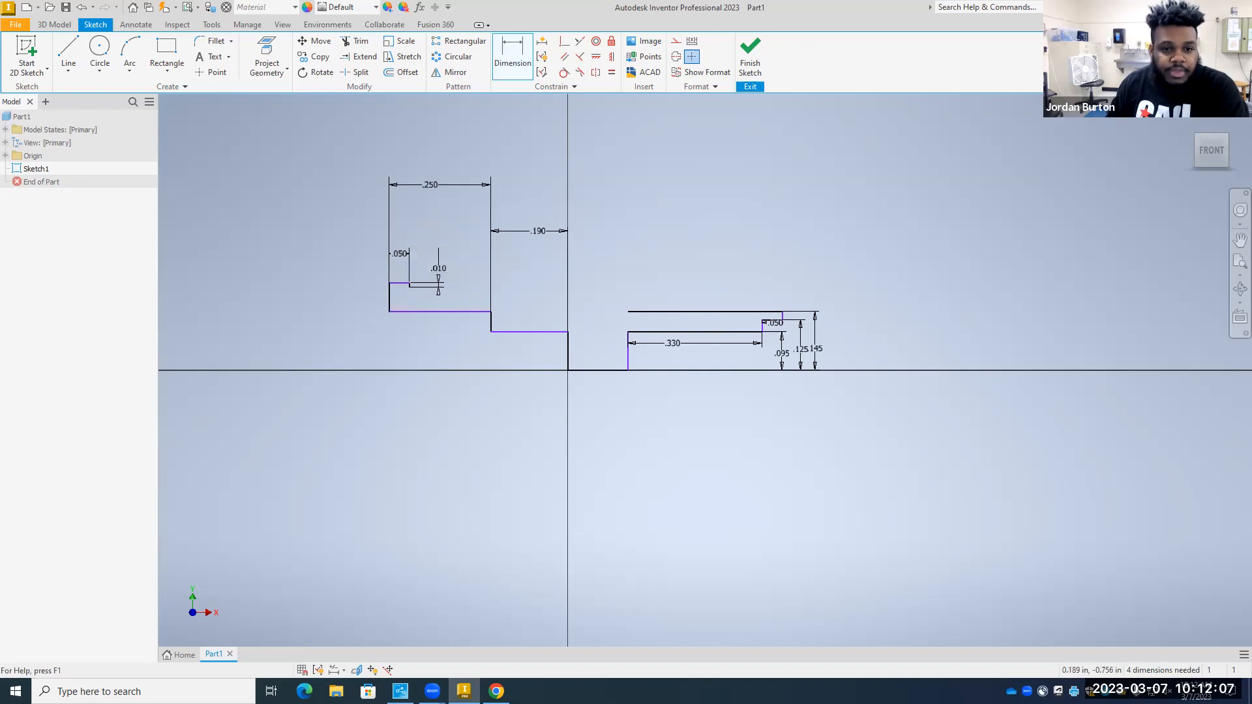
Check the axle drawing, and dimension the height of the left profile's inner horizontal line above the base line as .19/2.
click(497, 690)
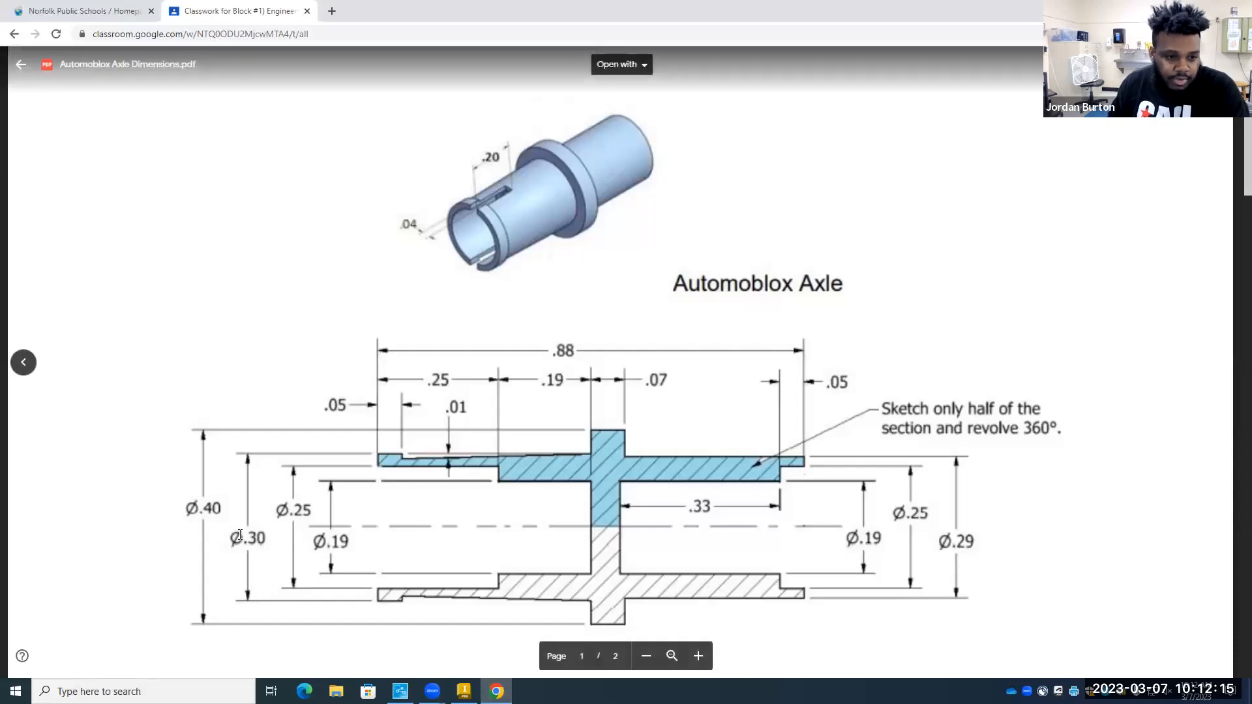
click(496, 691)
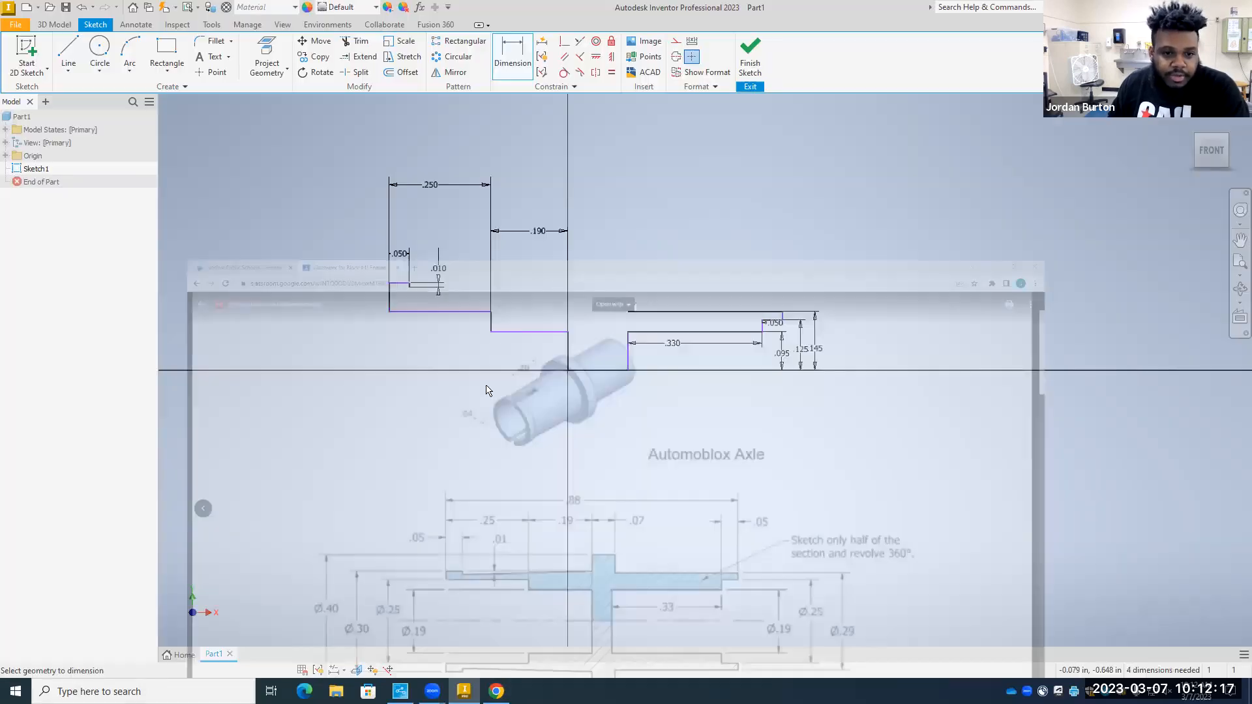
click(606, 371)
click(508, 333)
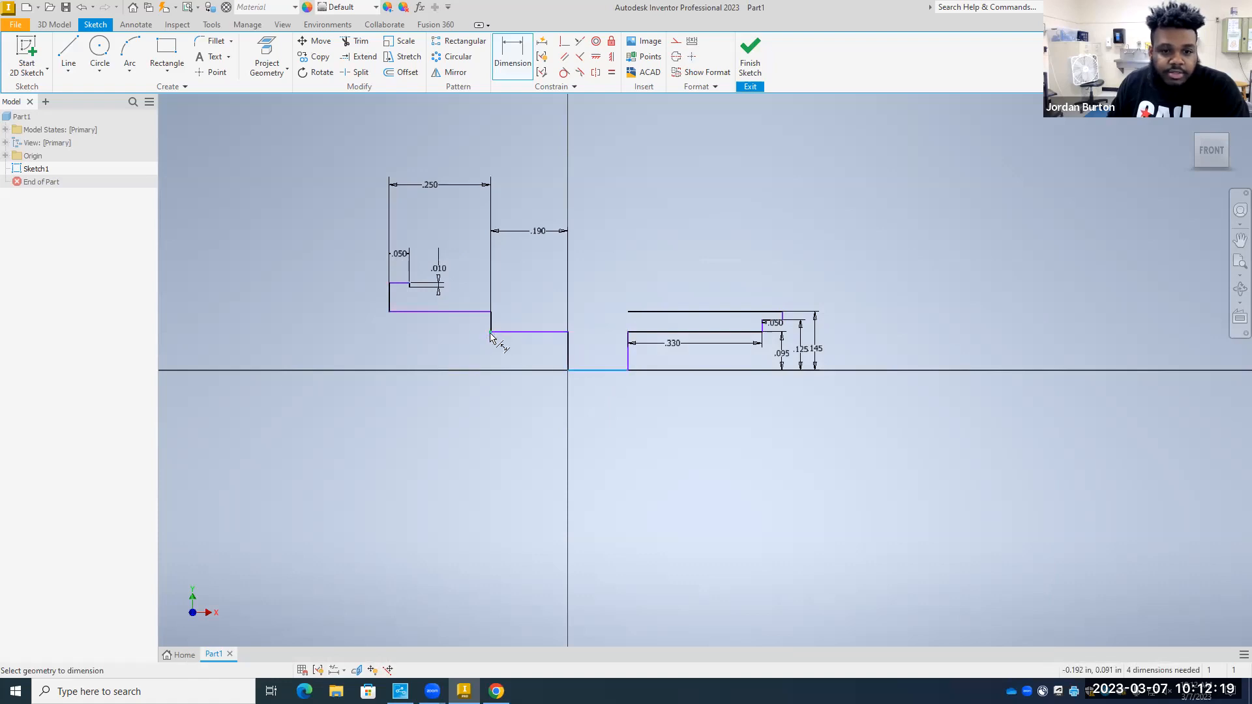
click(359, 359)
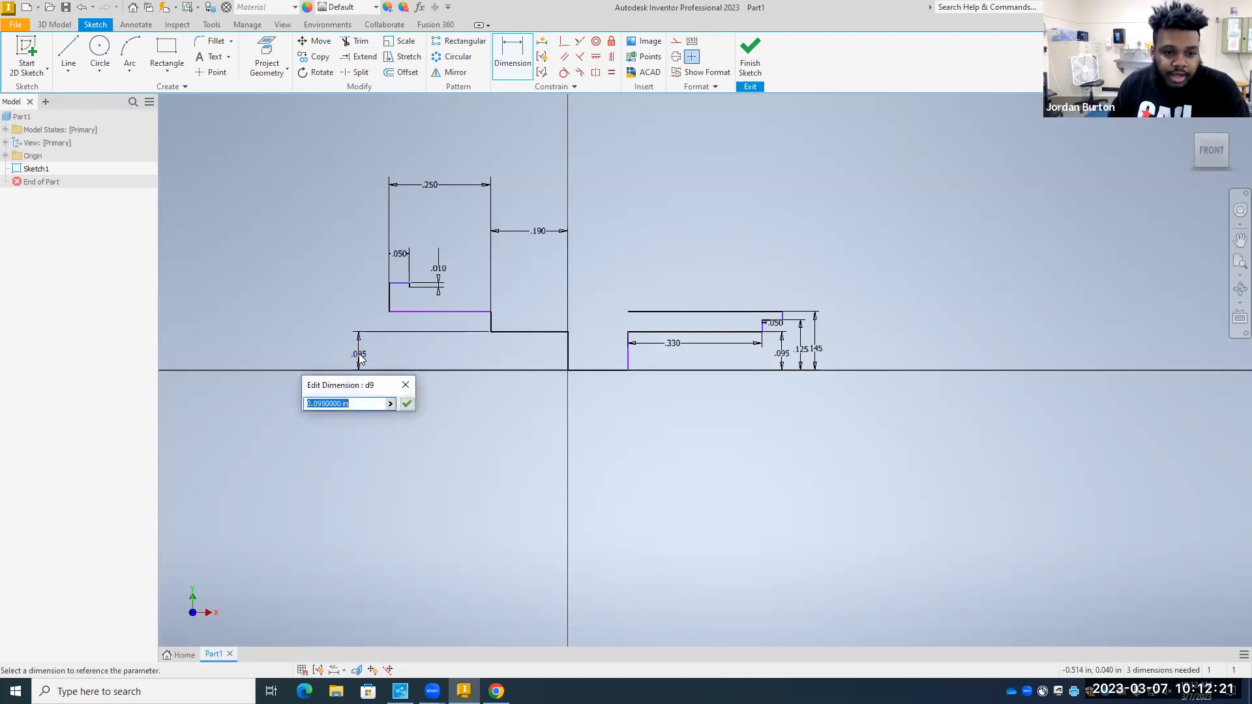
text(.19/2)
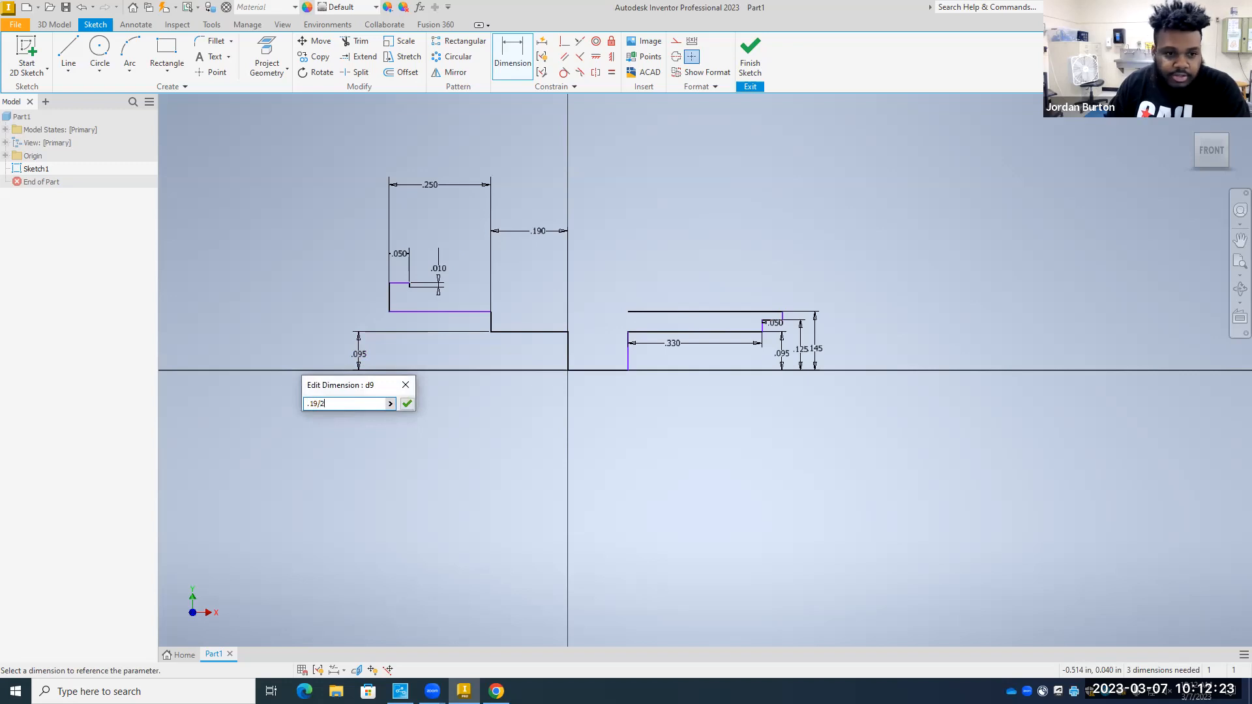
key(Return)
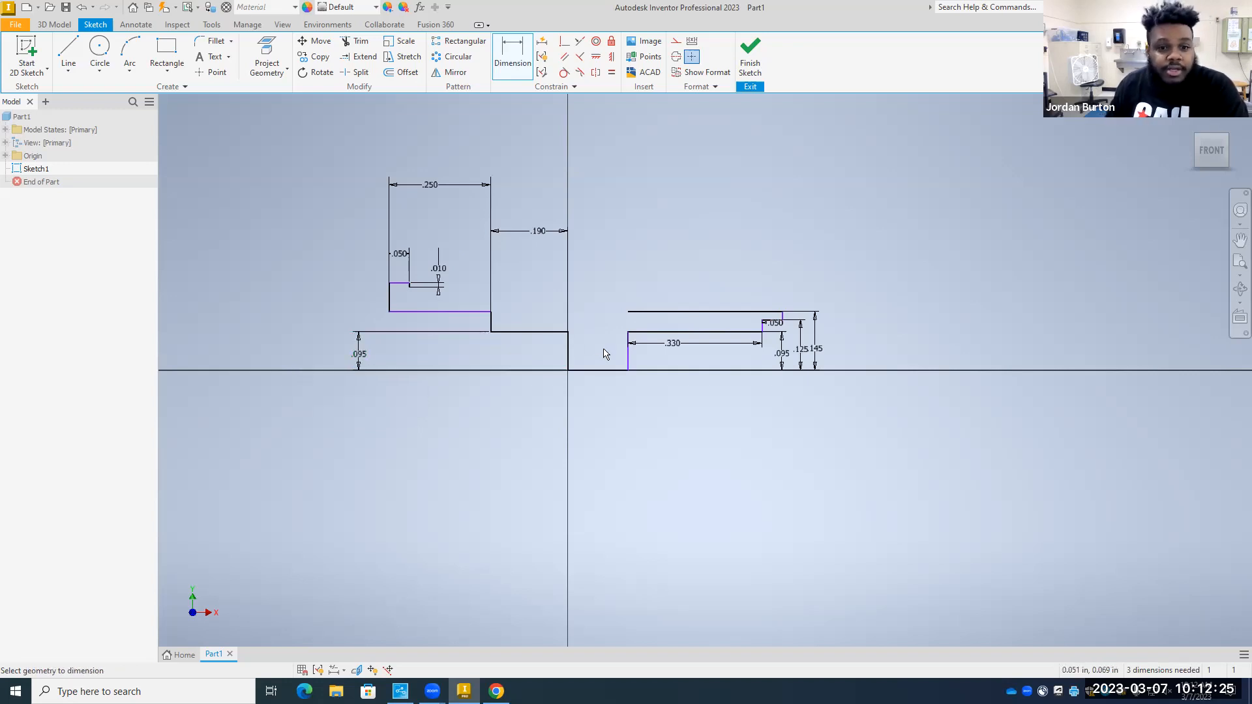
Dimension the height of the left profile's outer lower horizontal line above the base line as .25/2.
click(391, 313)
click(299, 337)
text(.25/2)
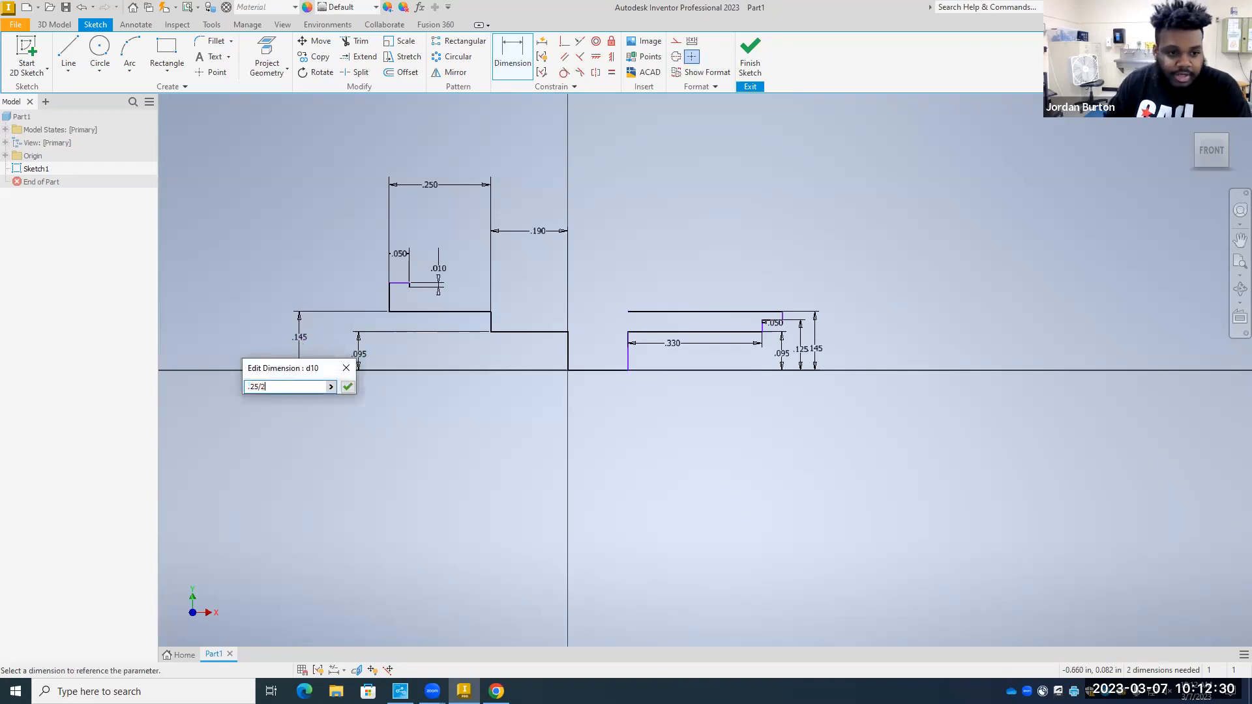
key(Return)
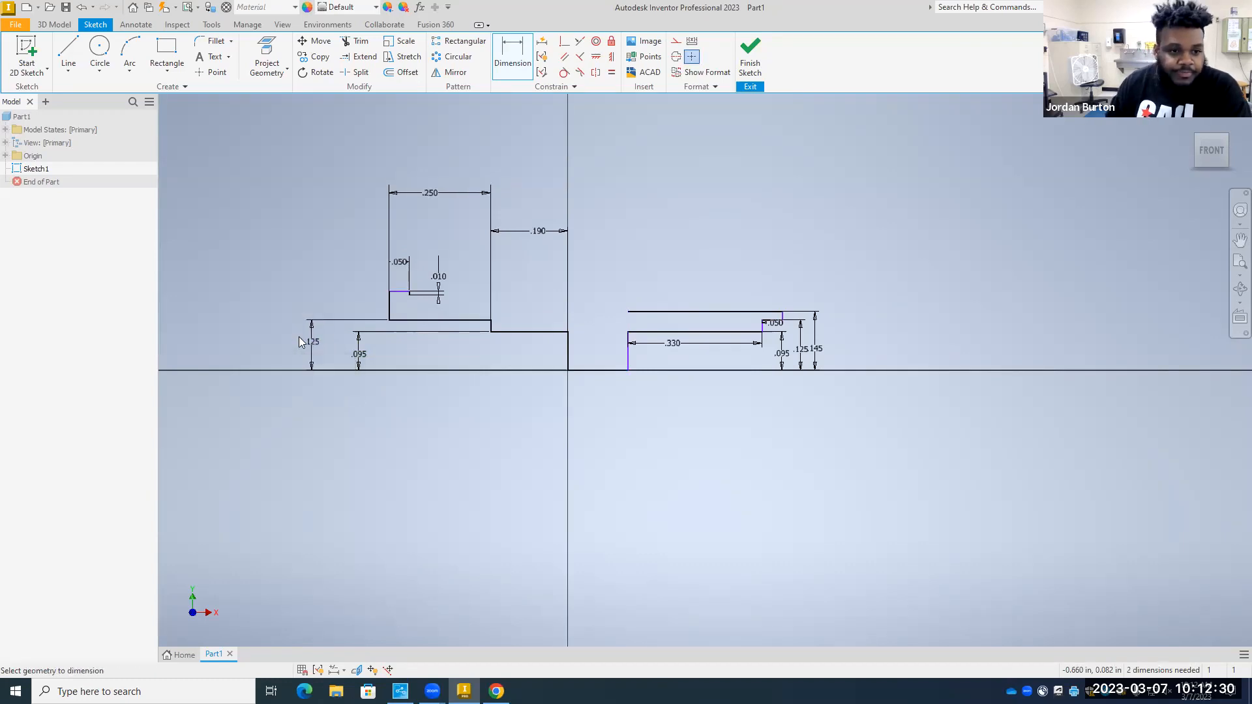
Dimension the height of the short top line at the left profile's outer end above the base line as .3/2.
click(398, 291)
click(244, 343)
text(.3/2)
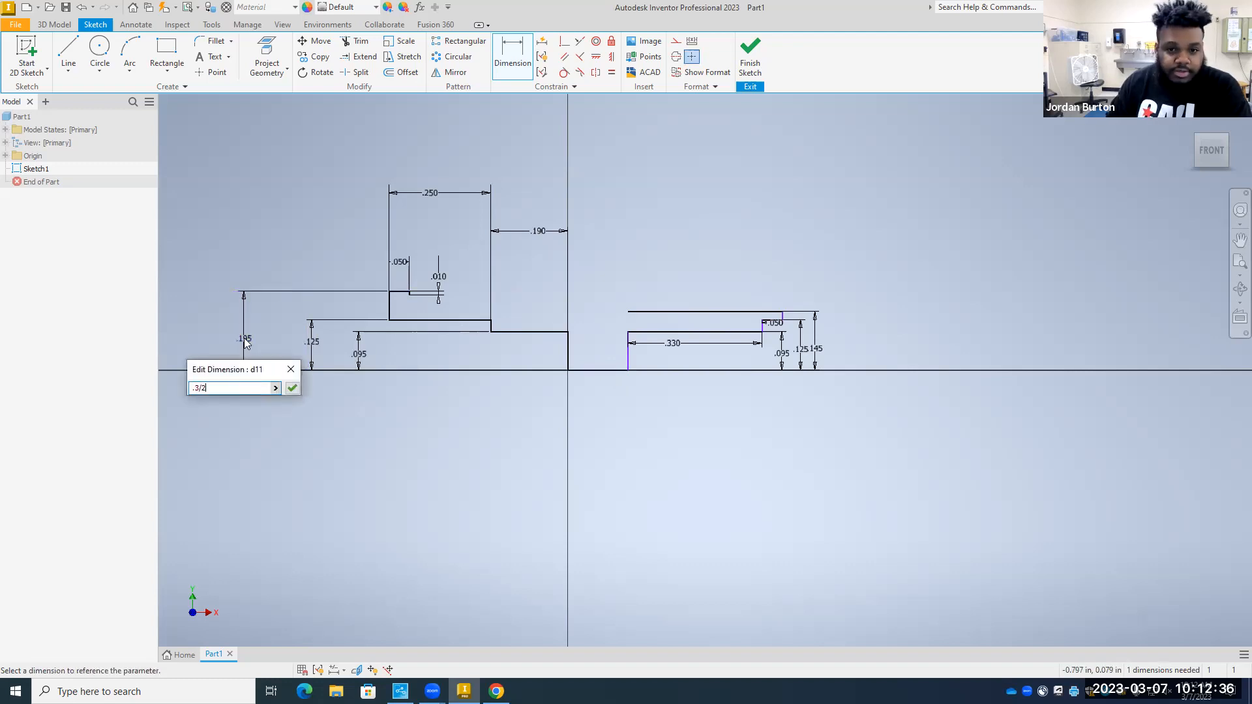
key(Return)
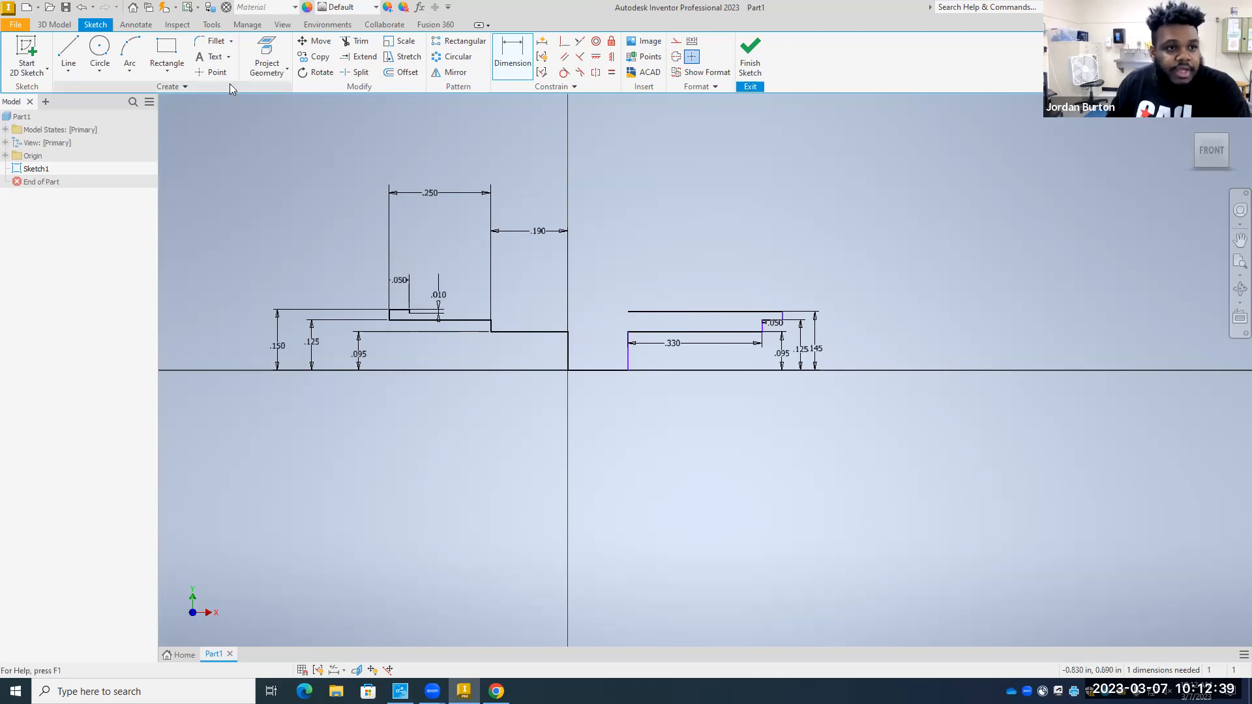
click(166, 49)
click(626, 309)
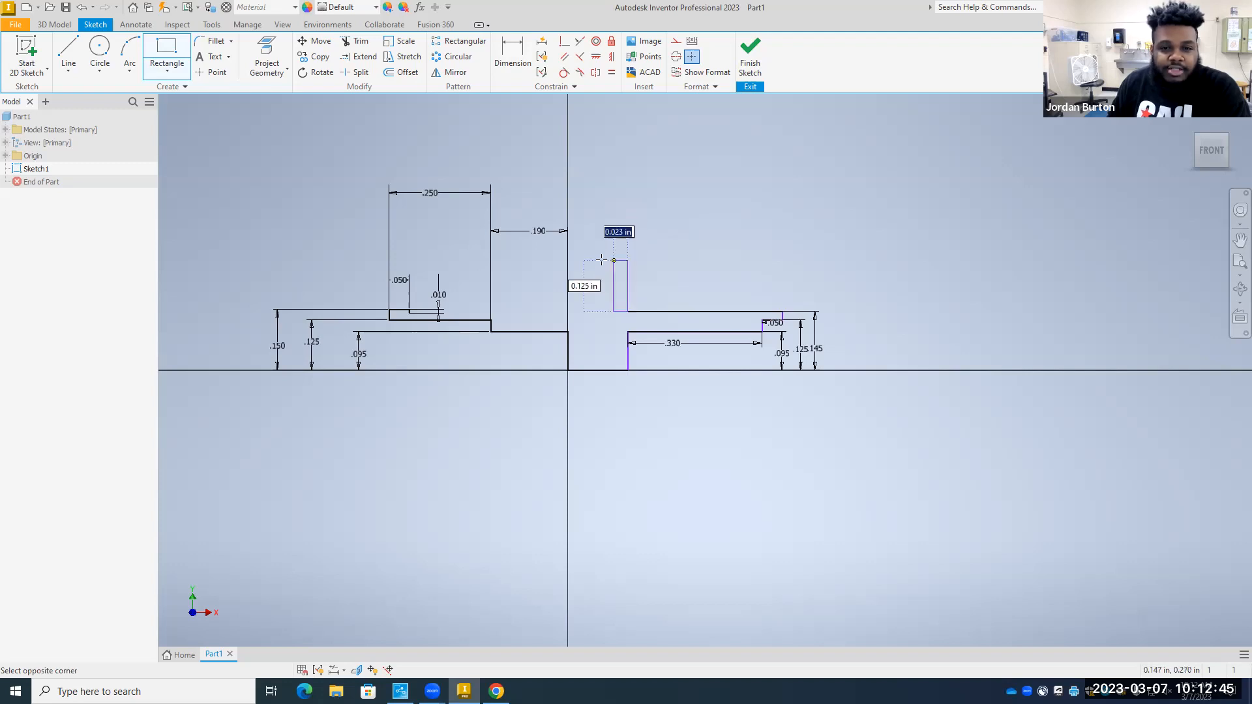
text(.07)
key(Return)
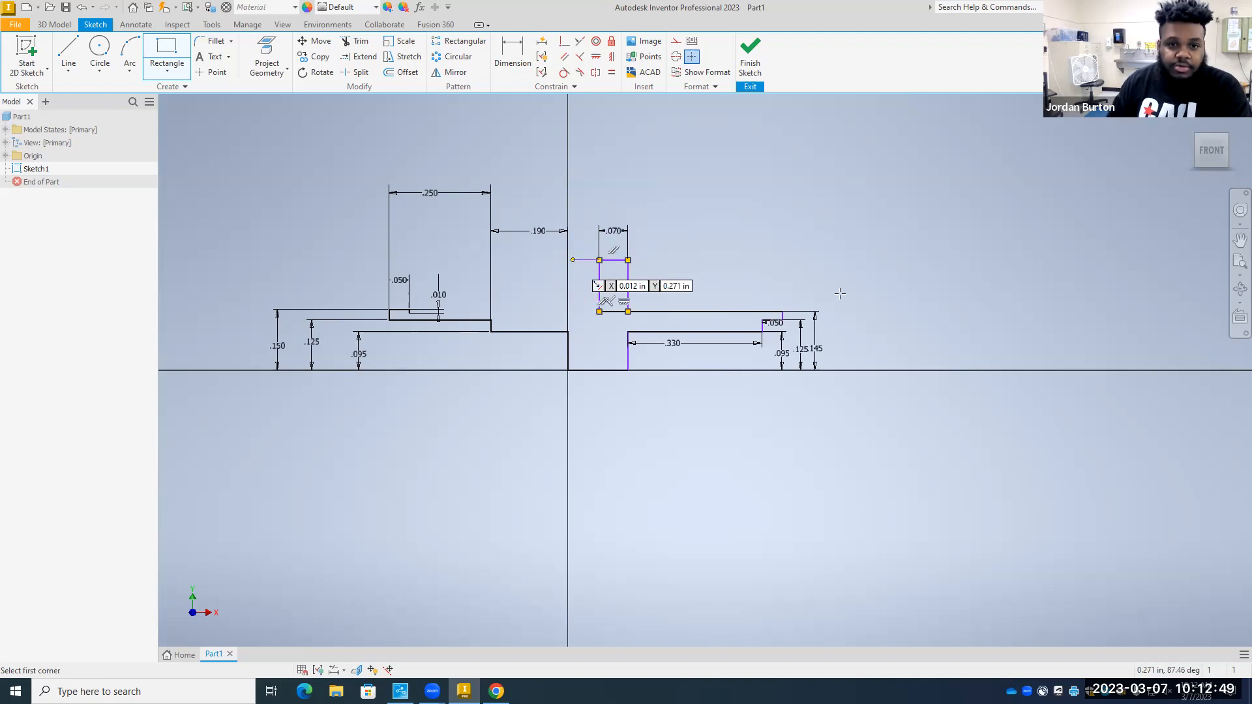
key(Escape)
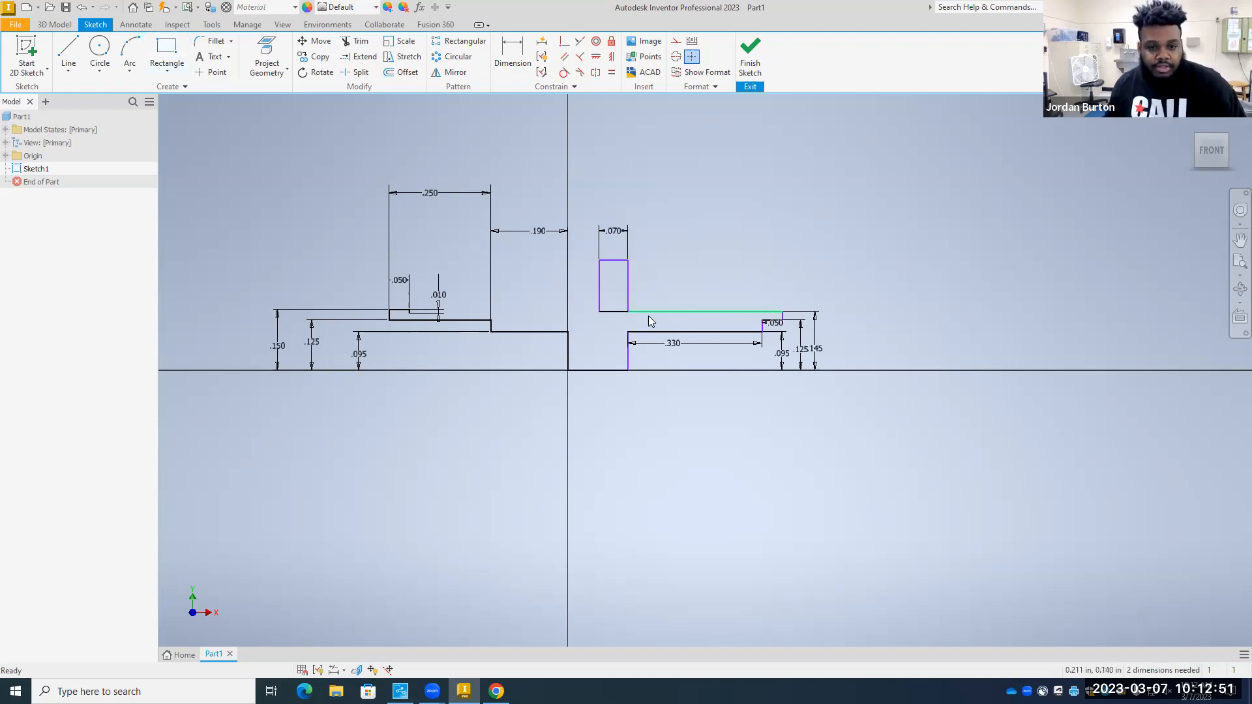
key(ctrl+z)
Sketch the flange from the open end of the right profile's upper line: up about 0.15 in, left .07 in, down about 0.1 in.
key(l)
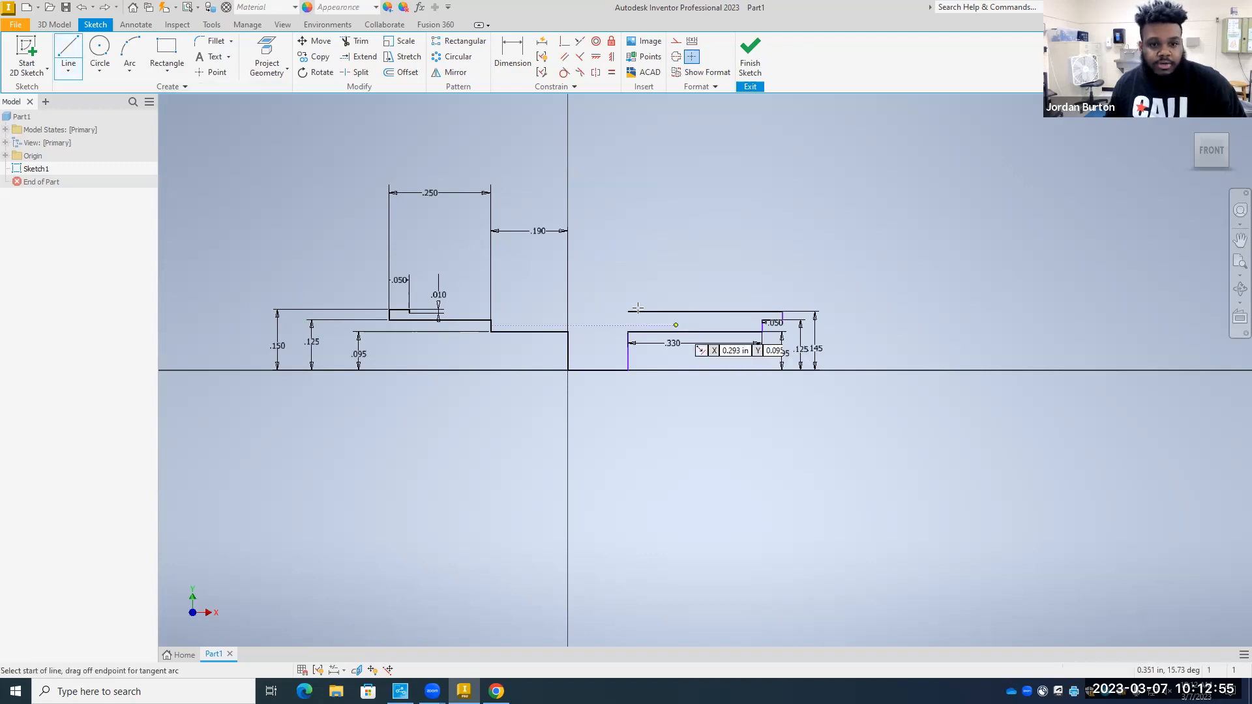
click(628, 311)
click(627, 249)
text(.)
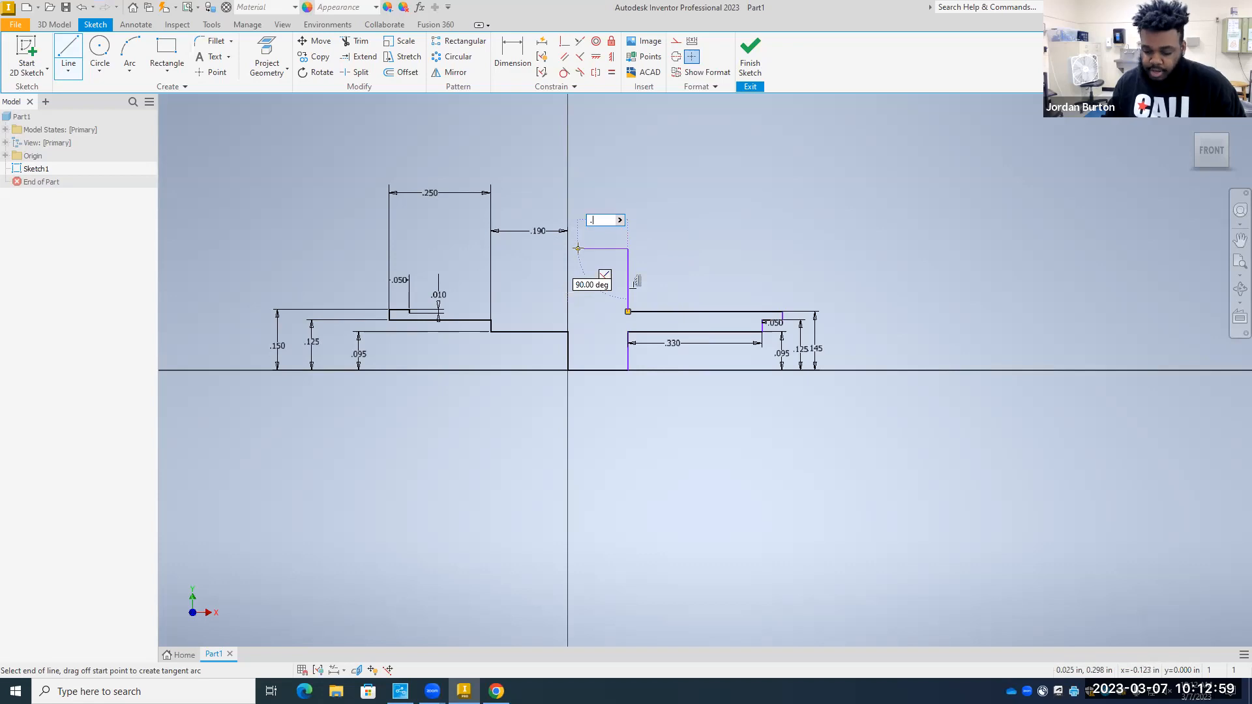
text(07)
key(Return)
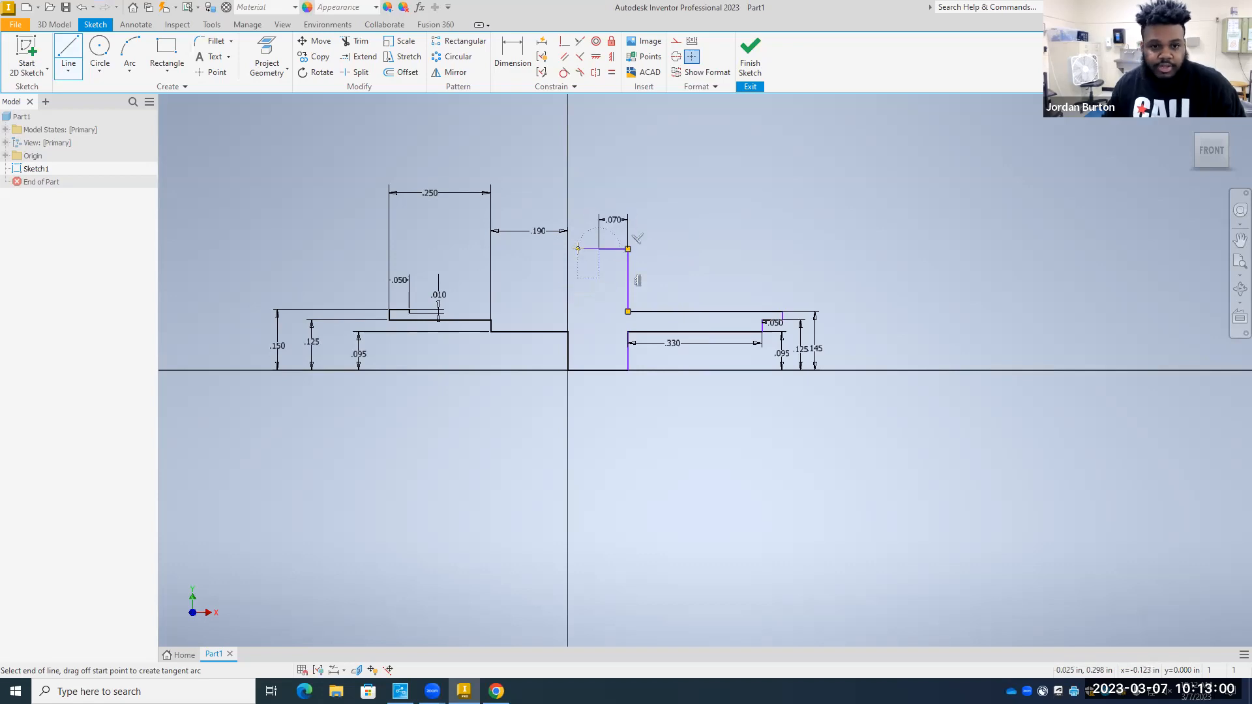
click(598, 292)
key(Escape)
Dimension the height of the flange's top line above the base line as .4/2.
key(d)
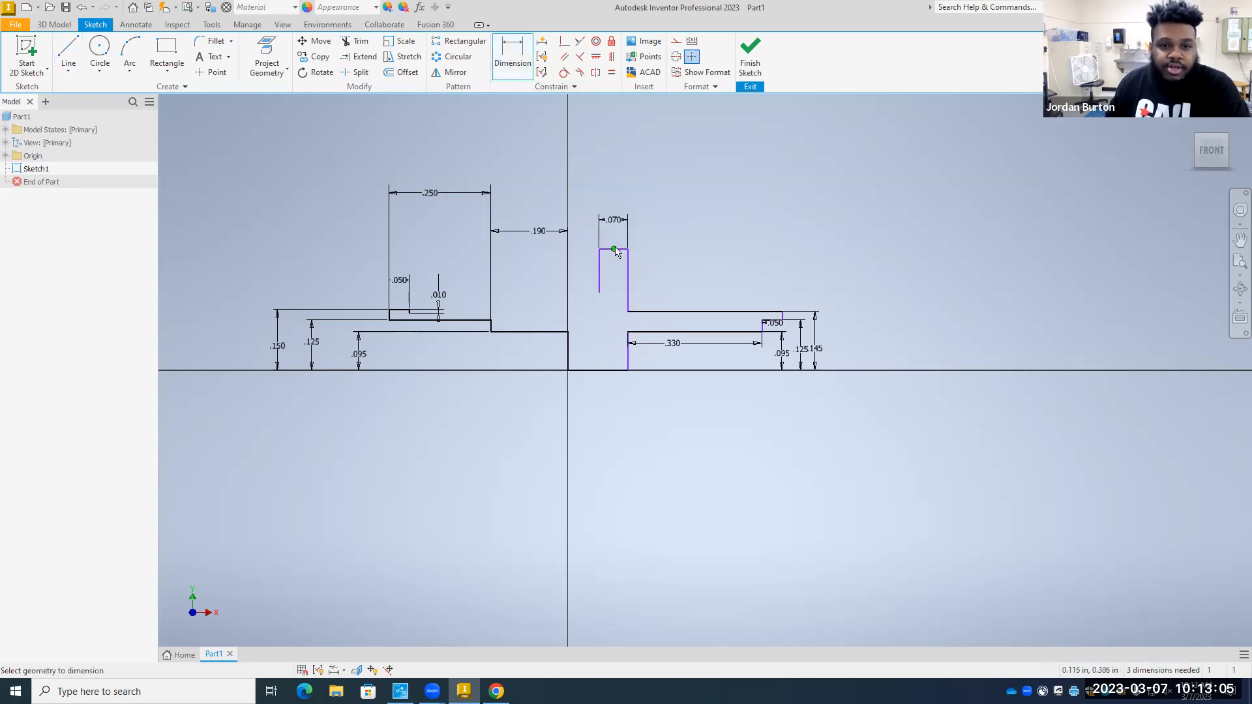
click(621, 250)
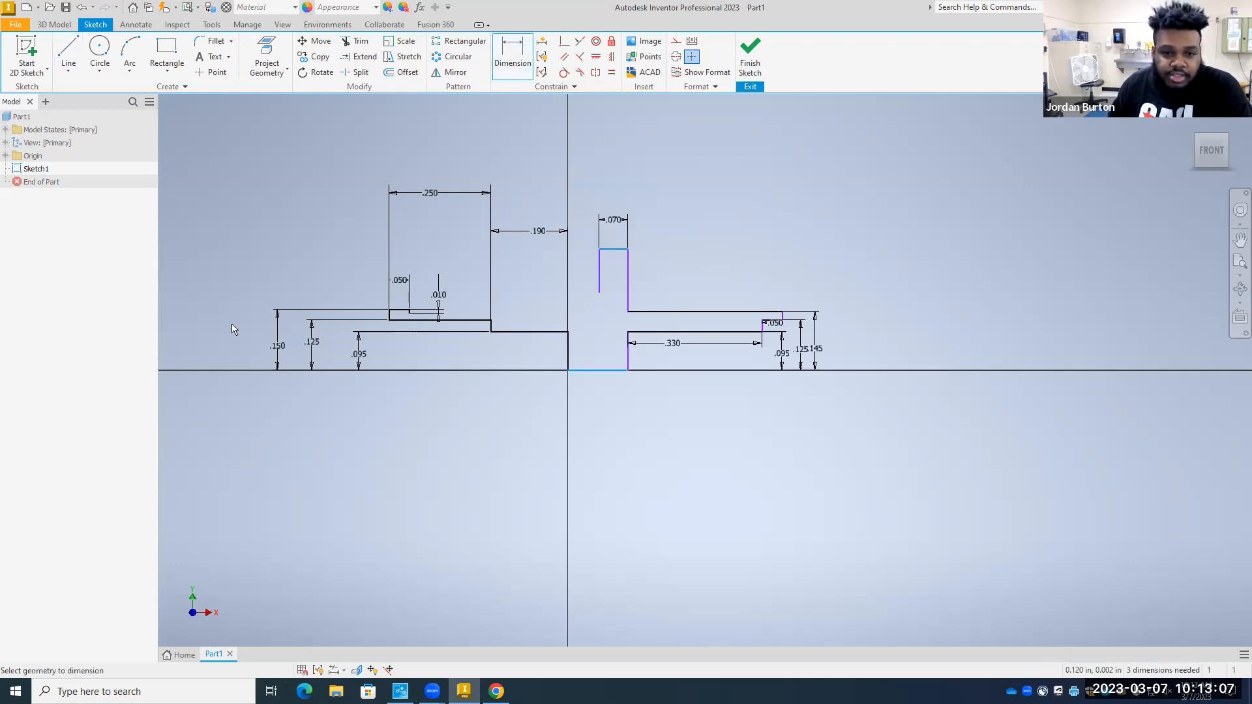
click(213, 316)
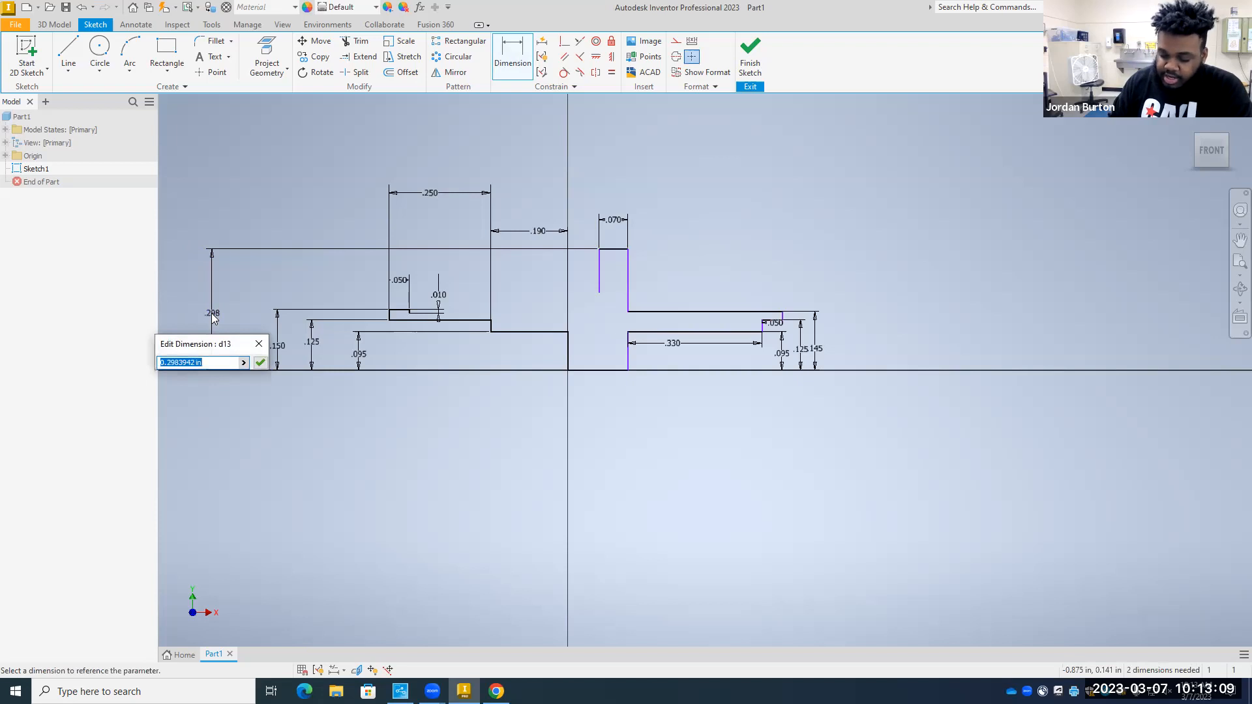
text(.4/2)
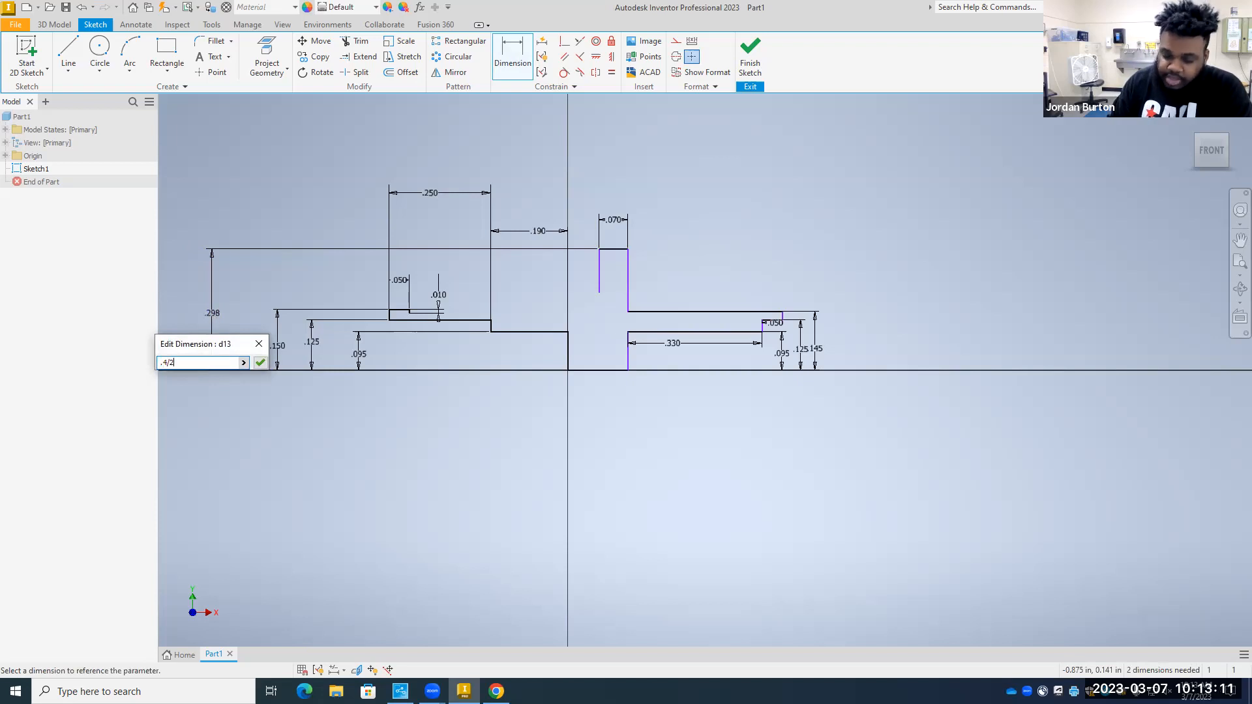
key(Return)
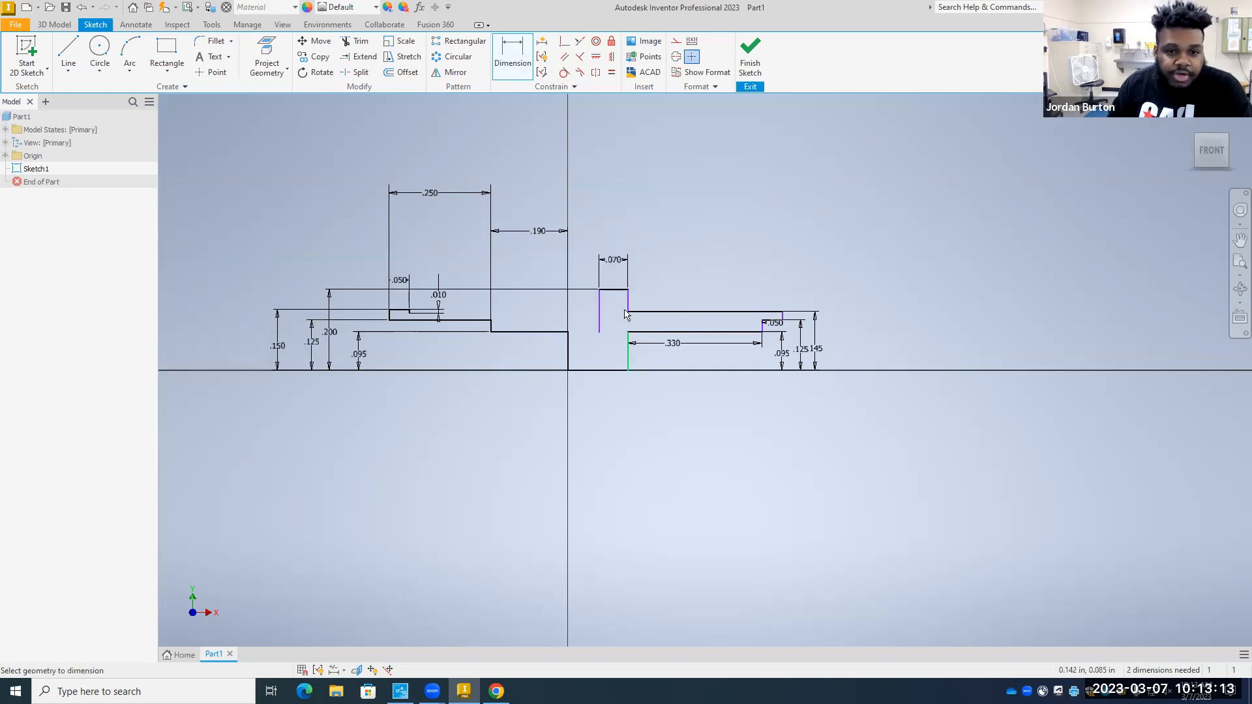
key(Escape)
Delete the flange's left vertical line and shift the right profile toward the origin until the flange's top-left corner reaches the vertical axis.
scroll(612, 307, up, 5)
scroll(604, 308, down, 5)
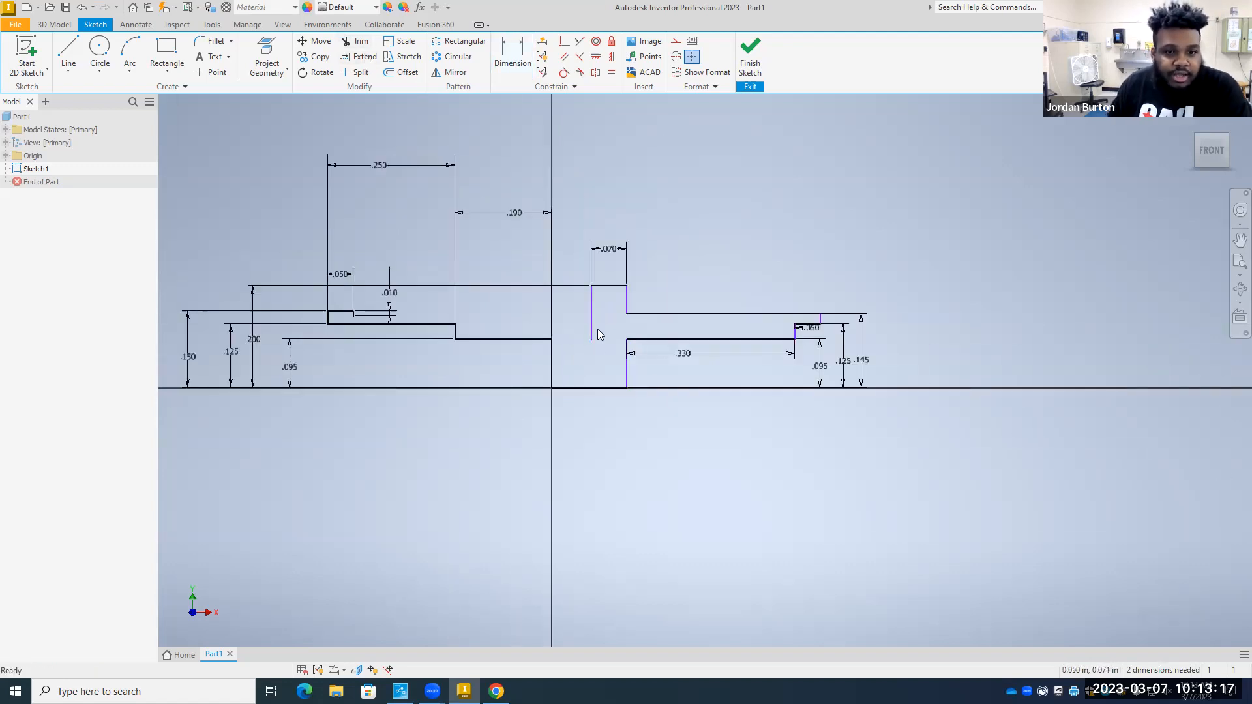
click(592, 318)
key(Delete)
drag(627, 389, 589, 386)
Close the profile with a horizontal line from the .010 step to the vertical axis and a vertical line up to the flange's top-left corner.
click(68, 51)
click(353, 316)
click(552, 316)
click(552, 286)
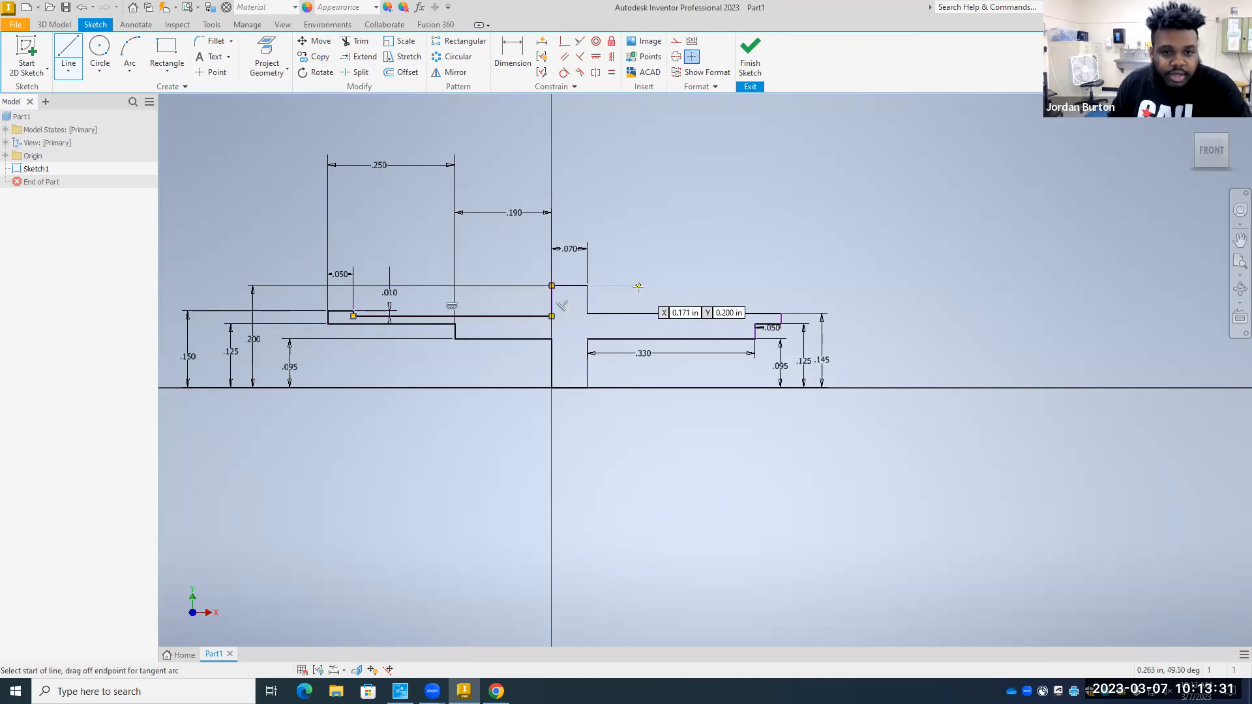
key(Escape)
Dimension the profile's overall length between its outer end corners as .88, and move the .200 height dimension outside the .150 one.
click(512, 58)
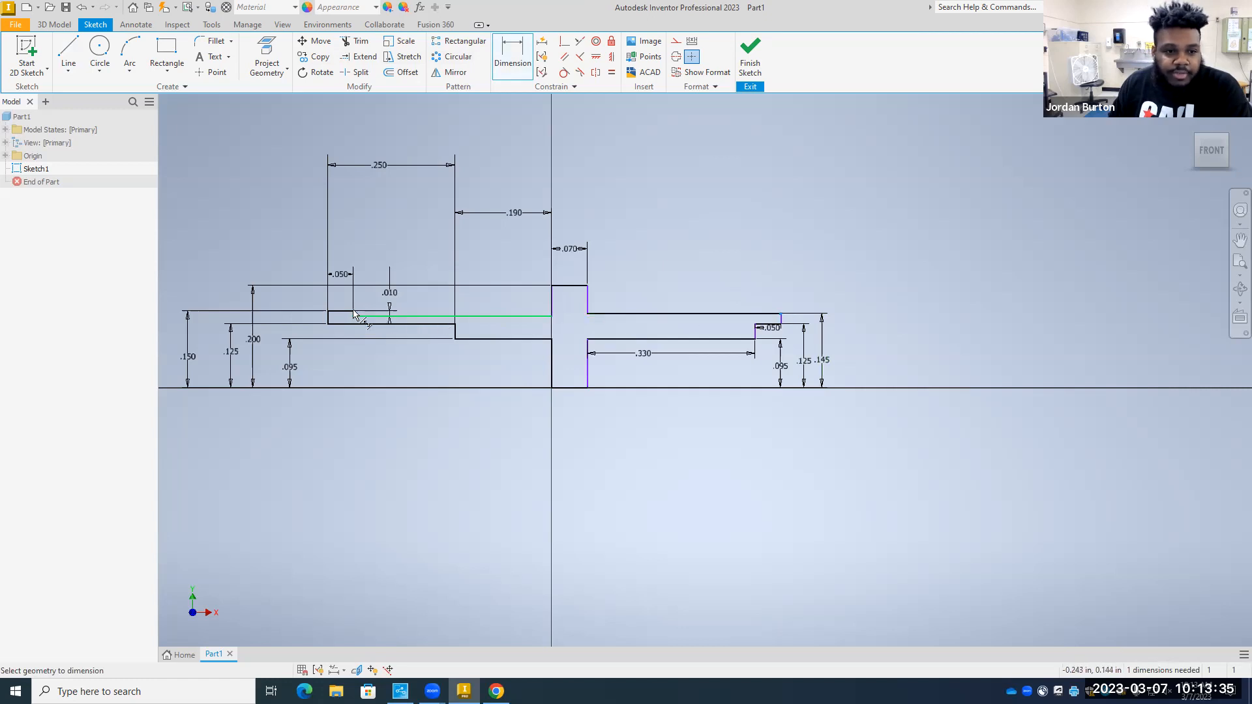
click(328, 311)
click(781, 314)
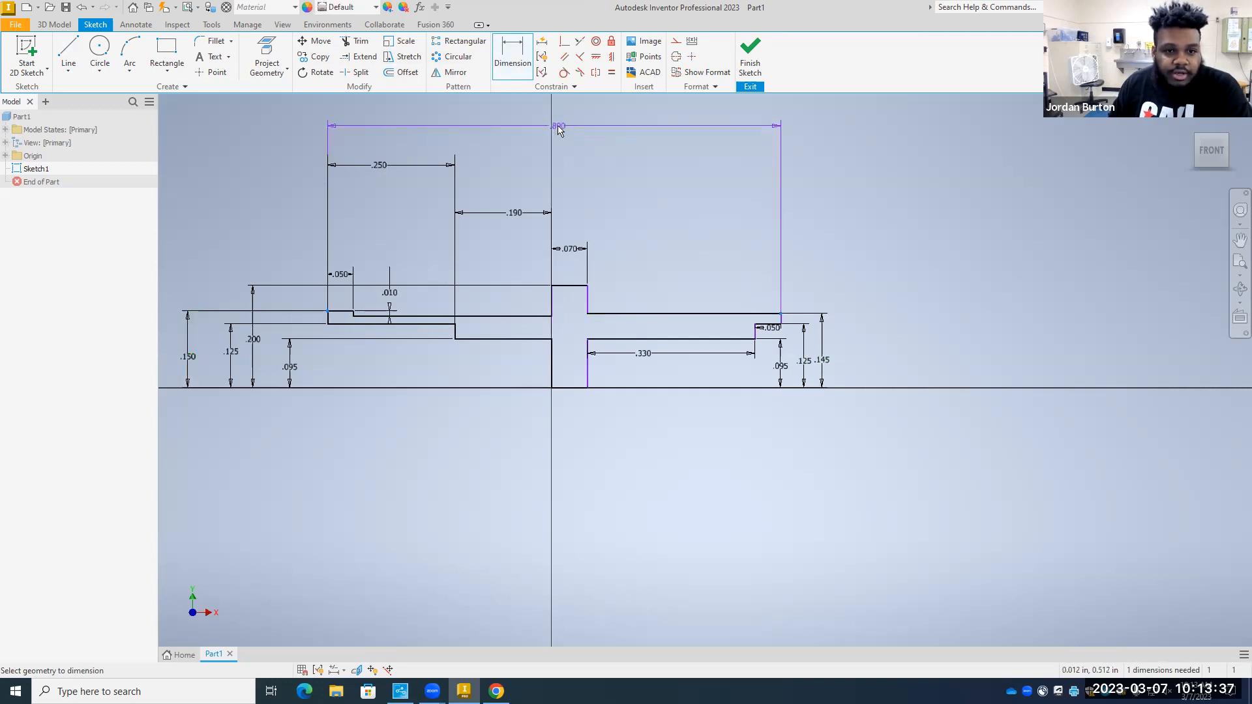
click(558, 130)
text(.88)
key(Return)
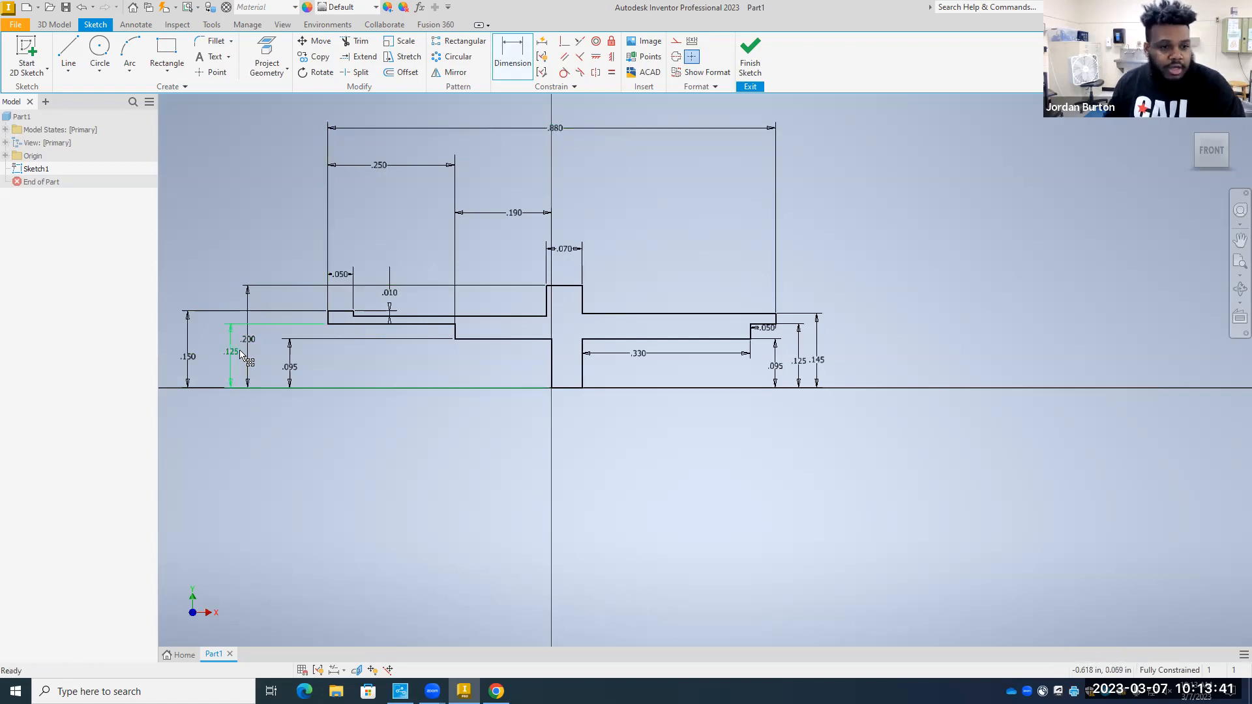
drag(248, 339, 171, 340)
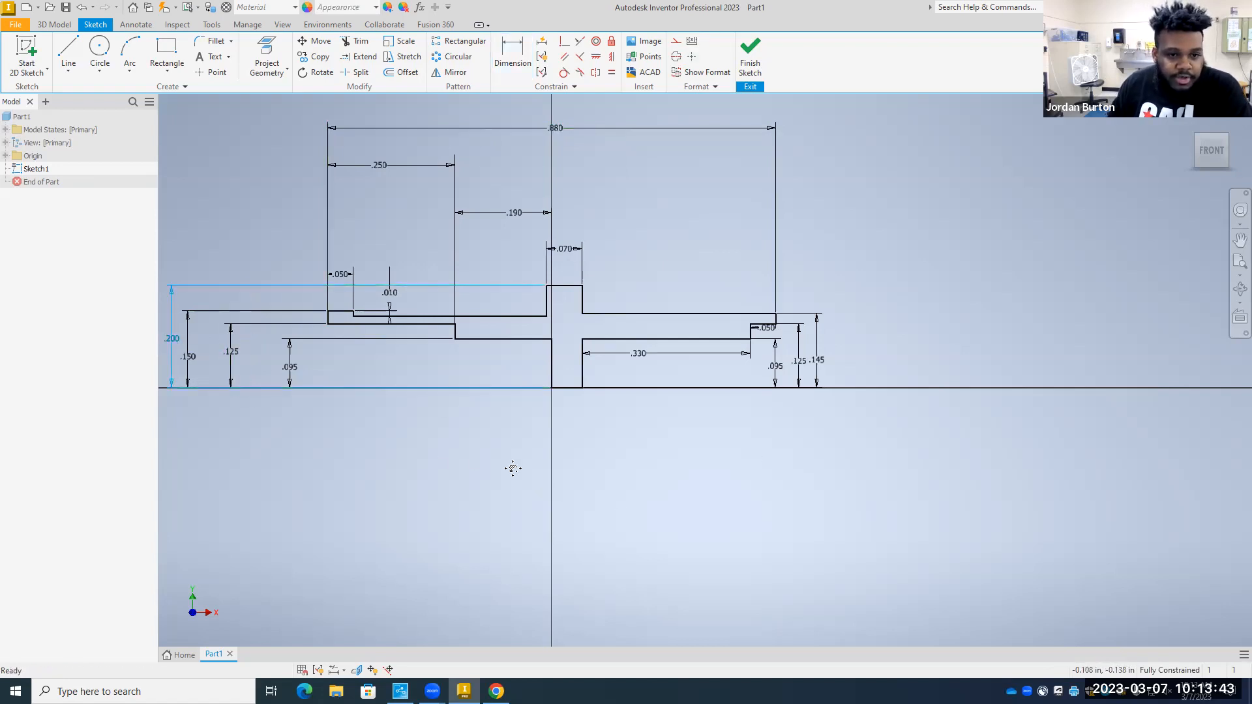
Finish the sketch and revolve the closed profile 360° about its base line into a solid.
middle_drag(513, 468, 566, 505)
drag(634, 426, 630, 428)
drag(636, 353, 641, 358)
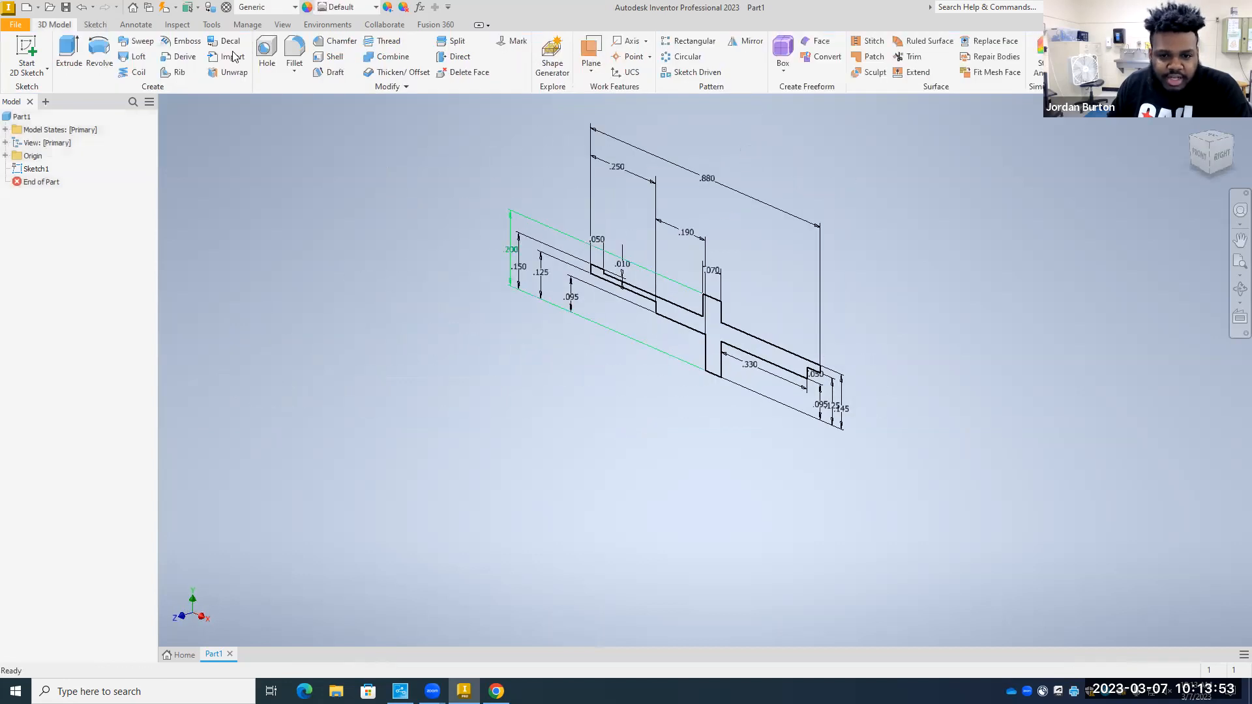
key(r)
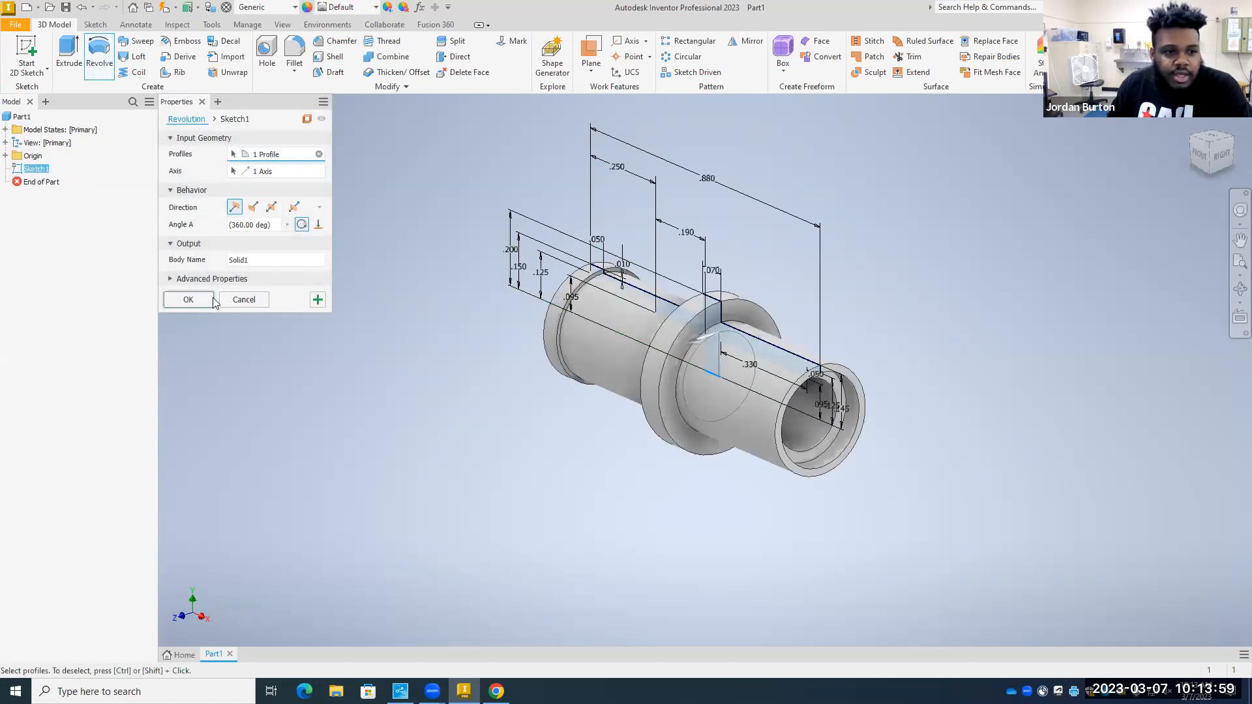
click(188, 299)
Check the slot in the axle drawing and start a 2D sketch on the ring-shaped left end face of the axle.
click(1203, 154)
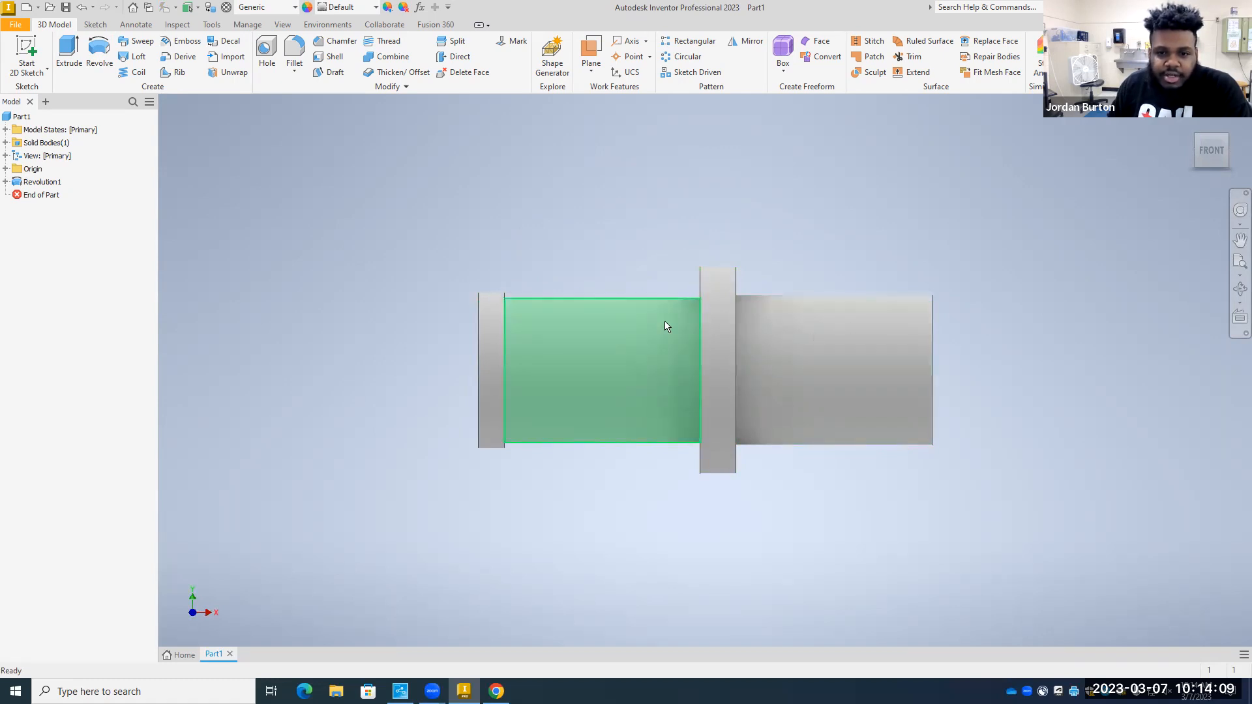
click(1187, 148)
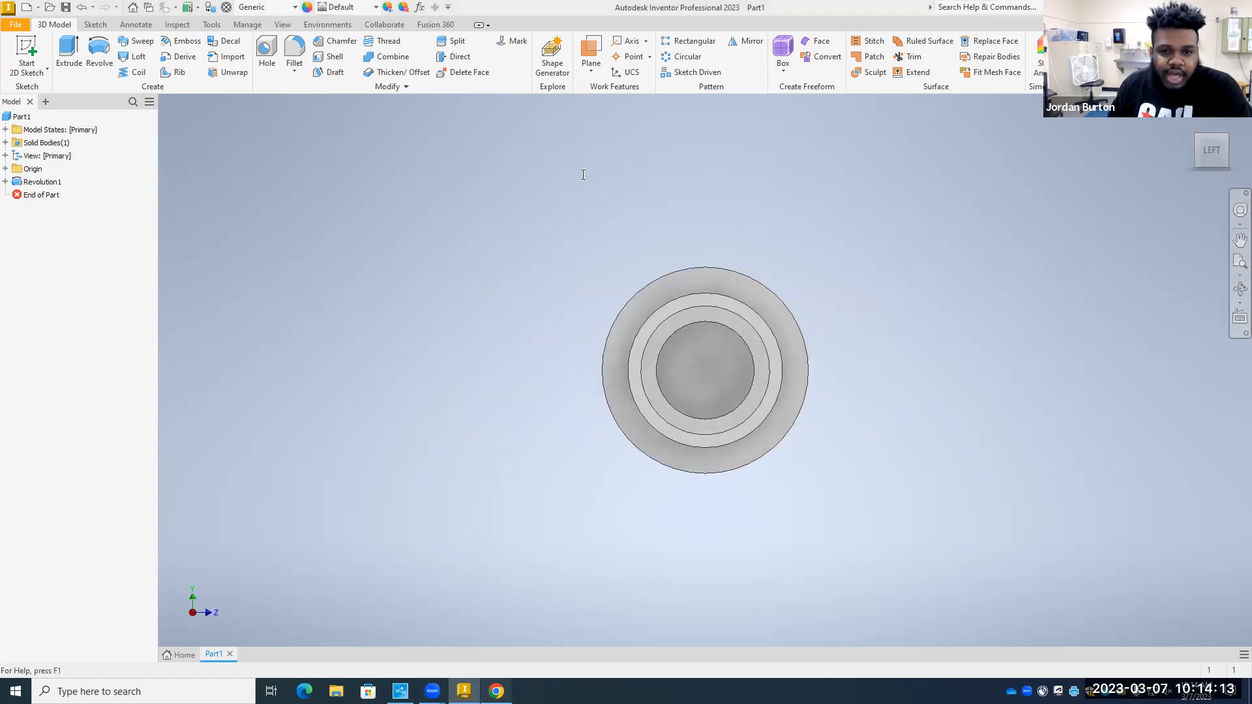
key(alt+Tab)
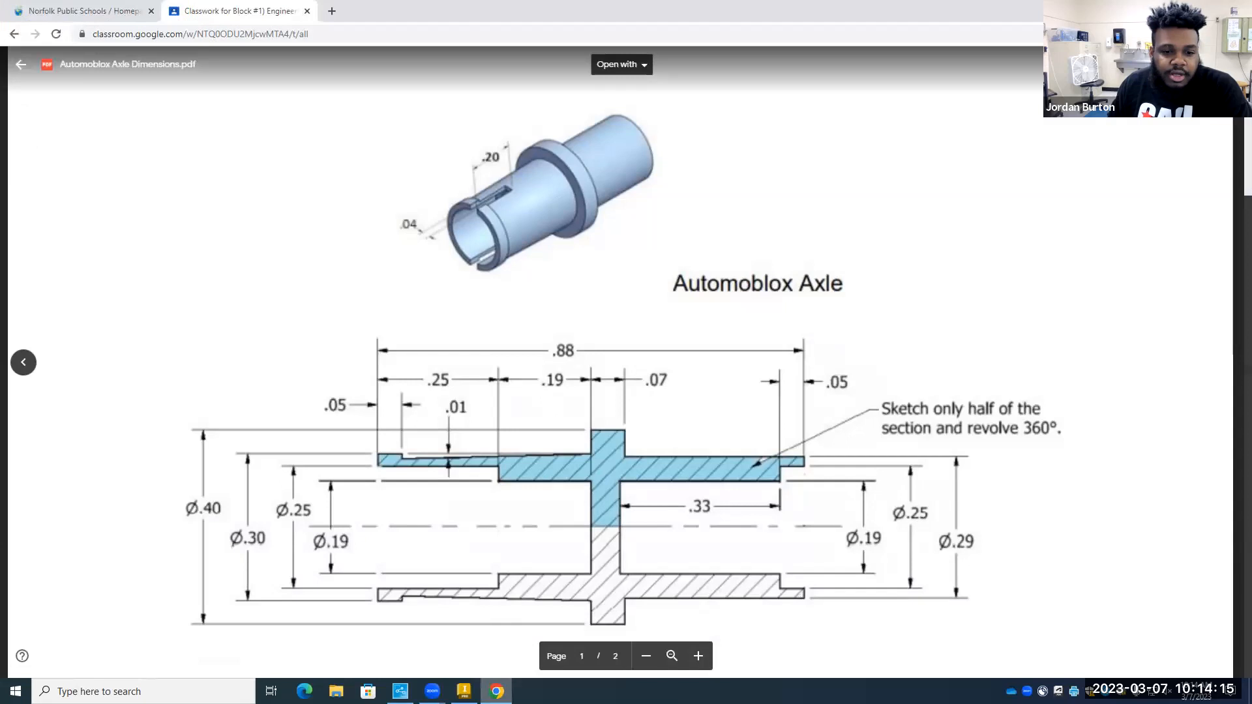
click(497, 692)
click(30, 51)
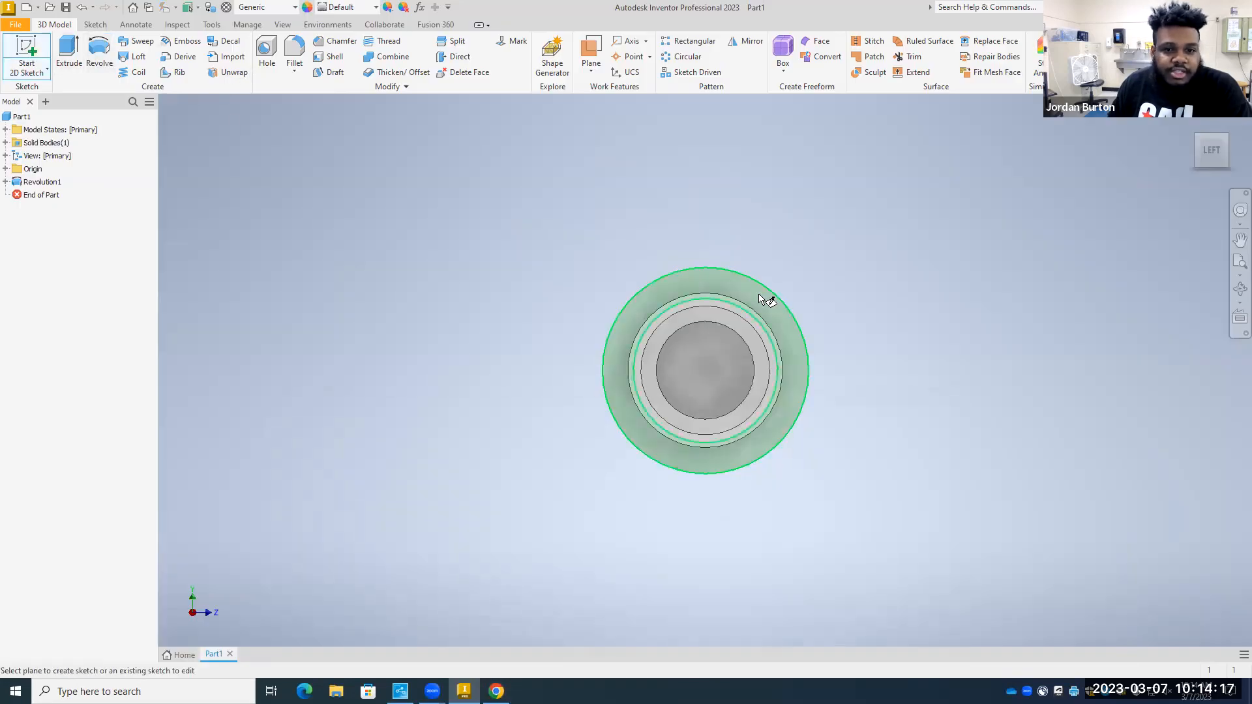
click(704, 299)
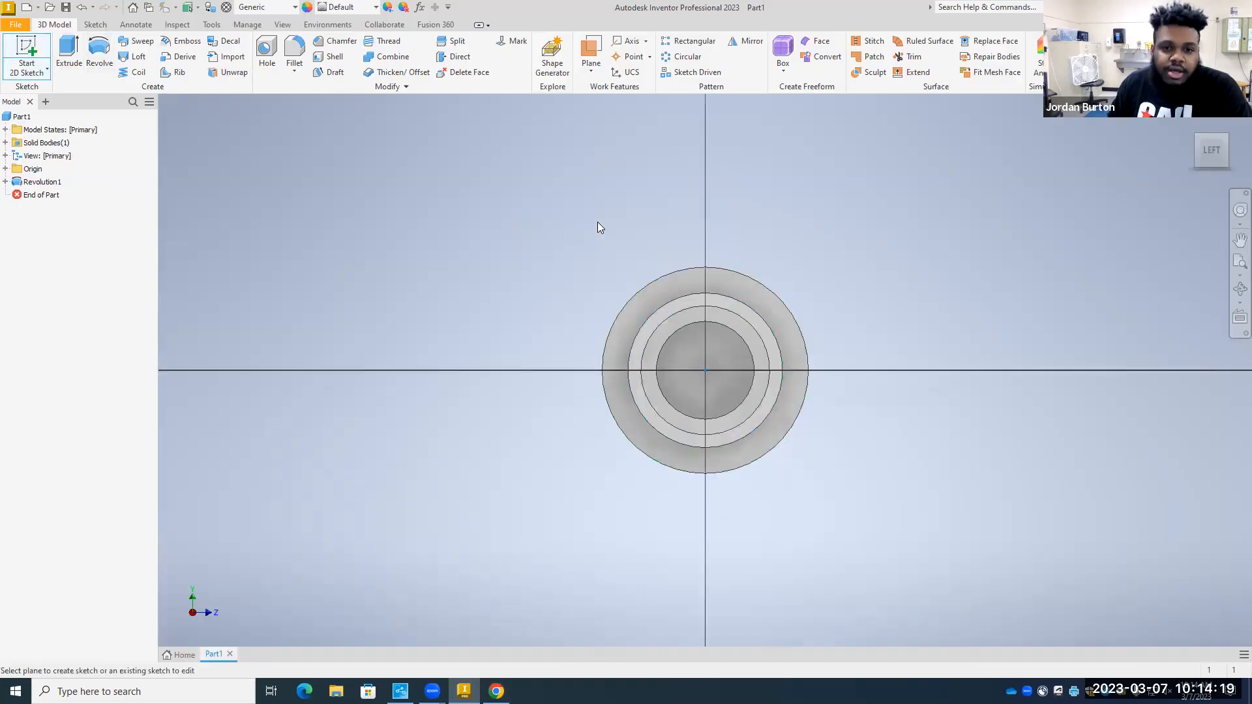
Draw a two-point center rectangle on the axle's center point, .04 in wide and about .77 in tall, and finish the sketch.
click(172, 70)
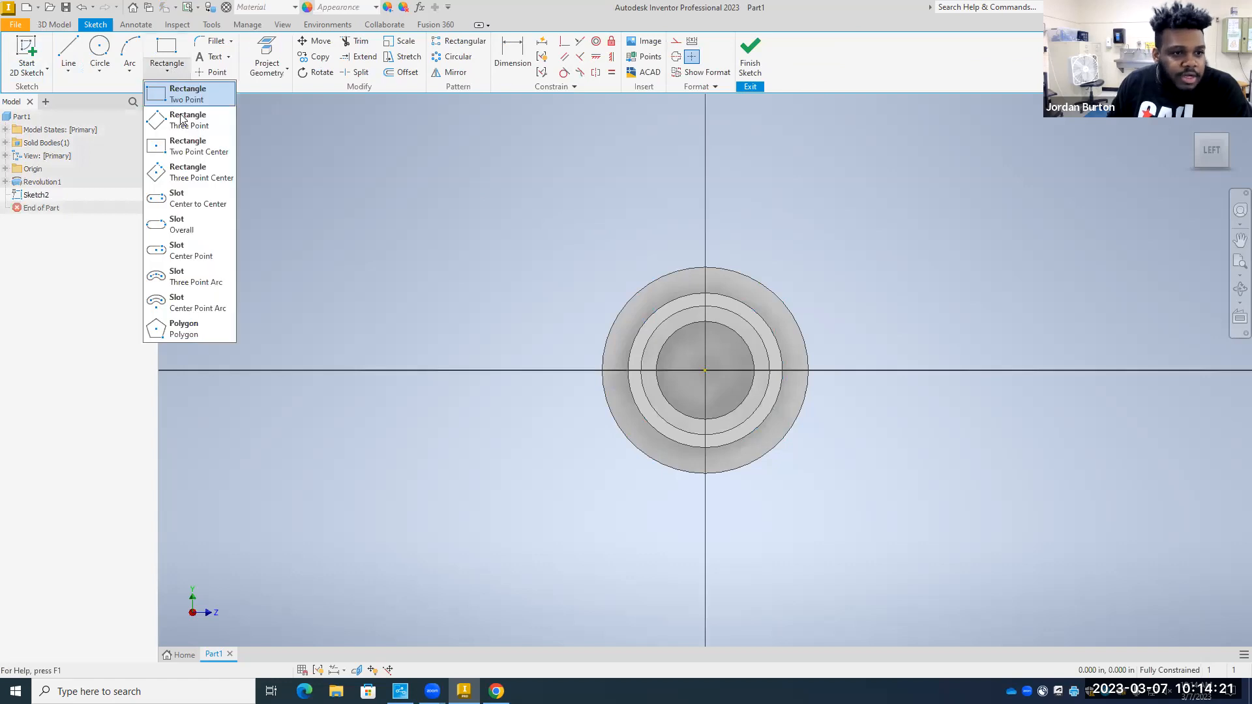
click(184, 147)
click(703, 370)
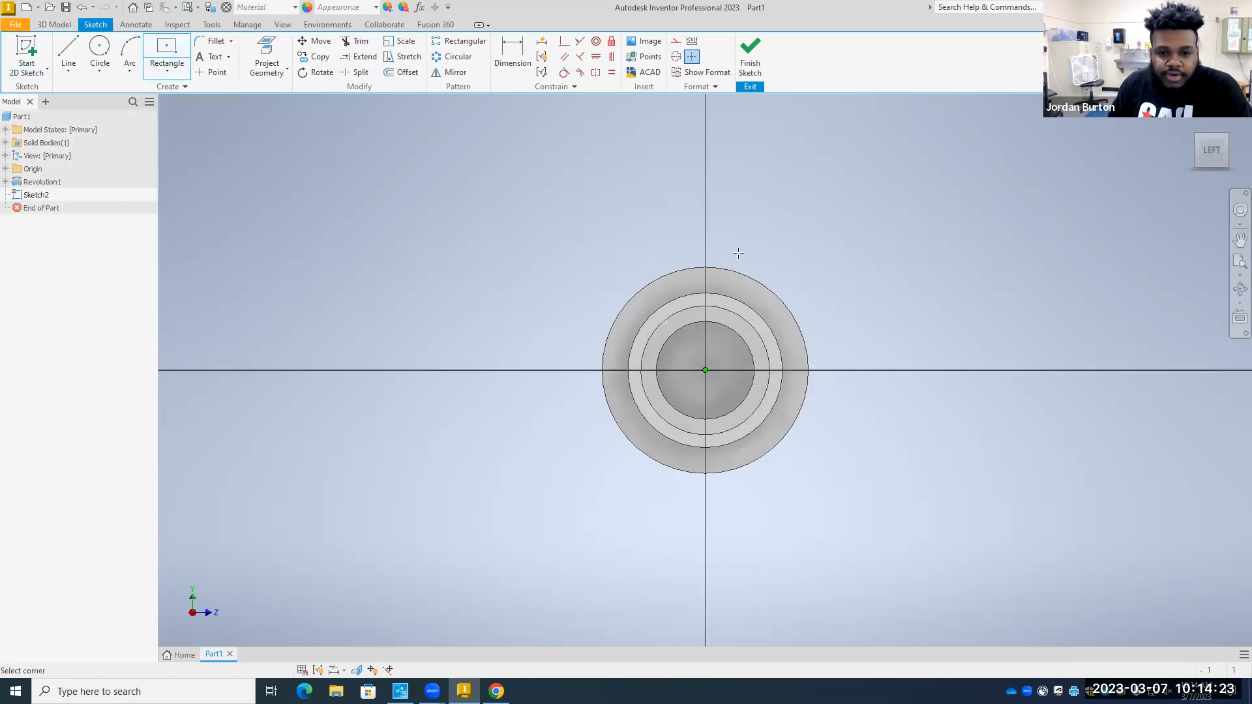
text(.04)
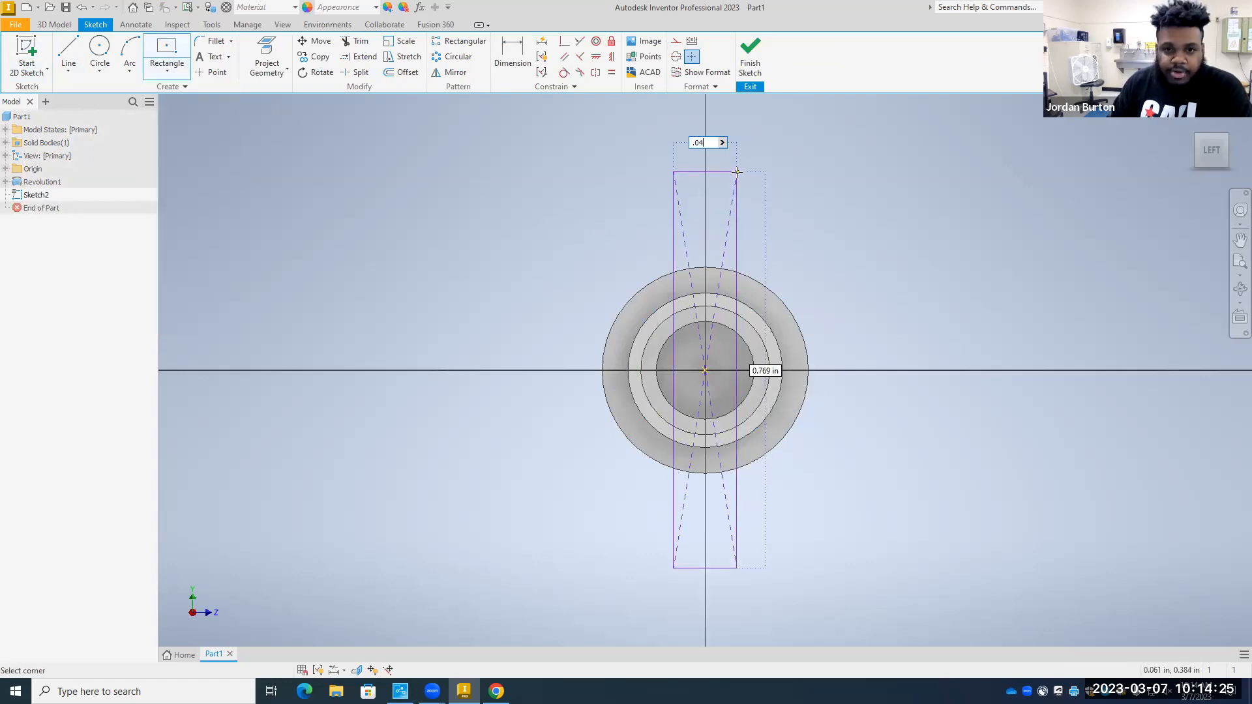
key(Return)
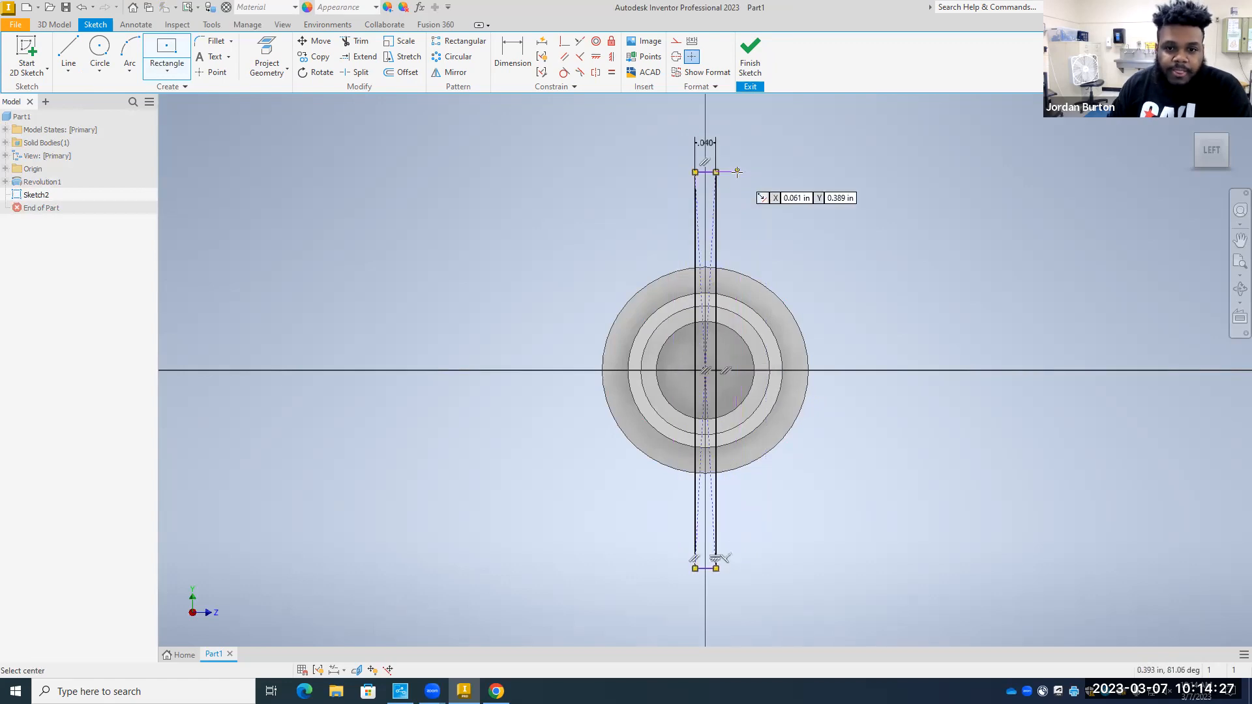
click(749, 60)
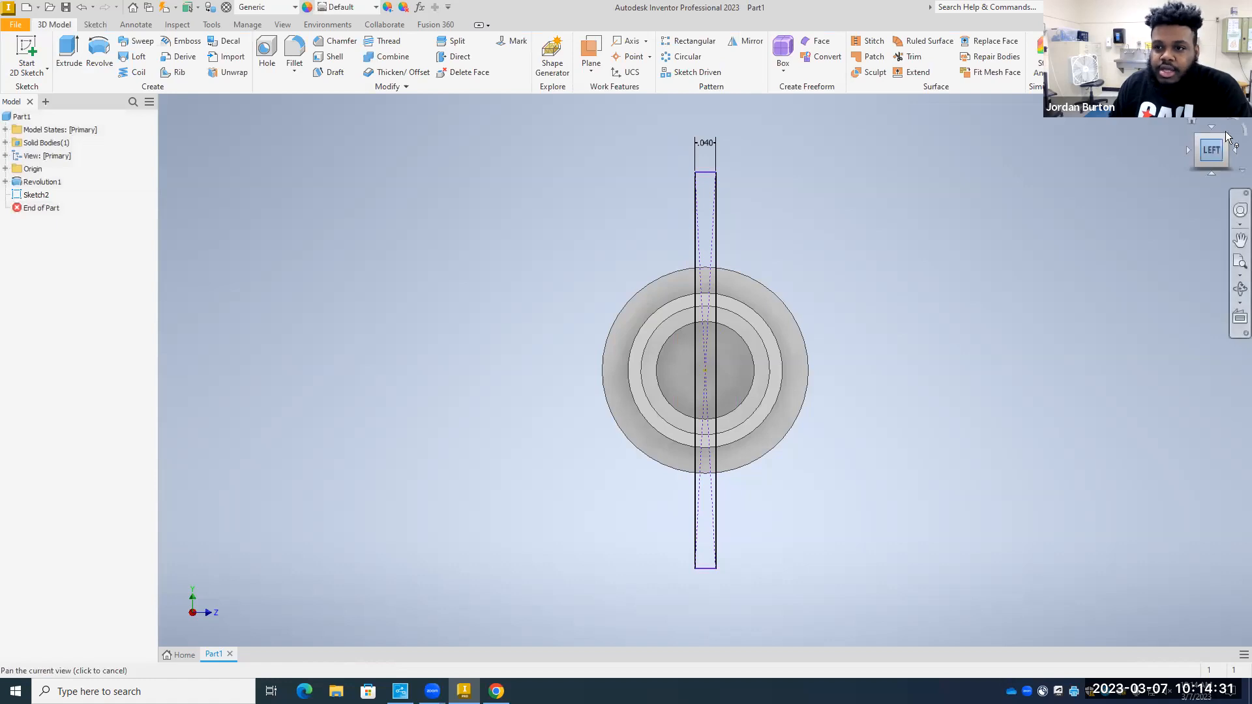
Extrude the narrow rectangle .2 in into the axle as a cut to form the slot in its end.
click(1185, 161)
click(69, 52)
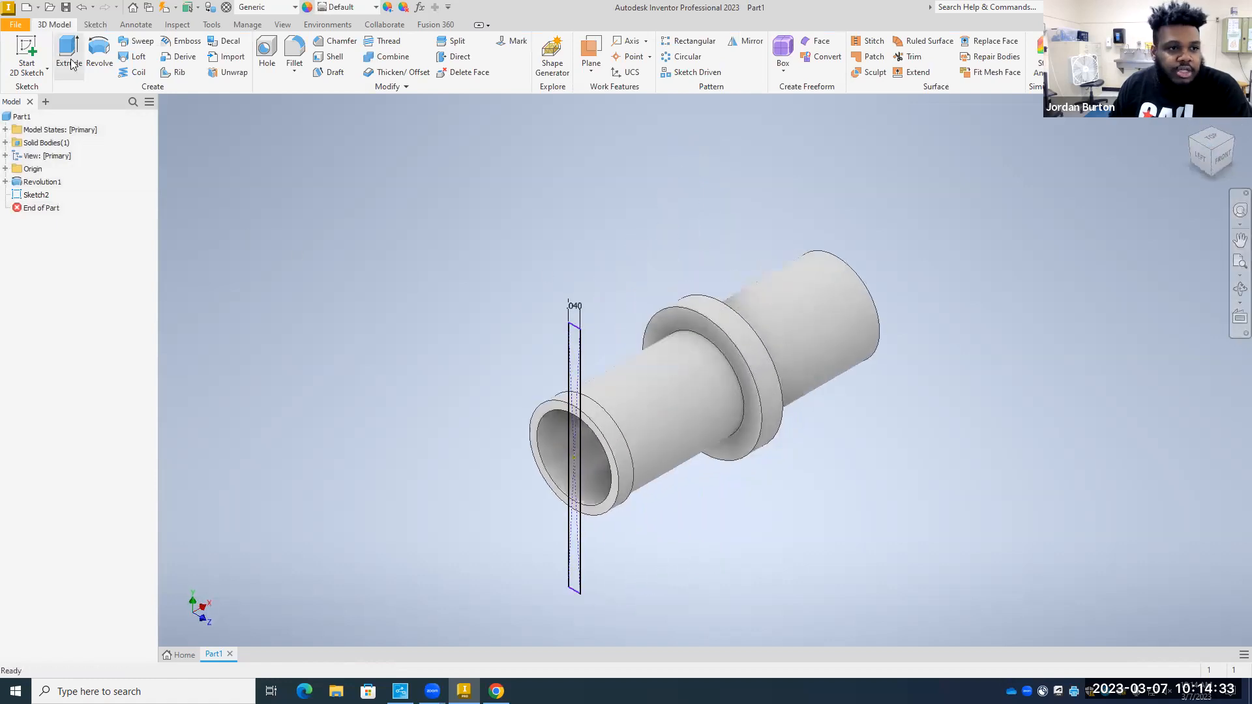
text(.2)
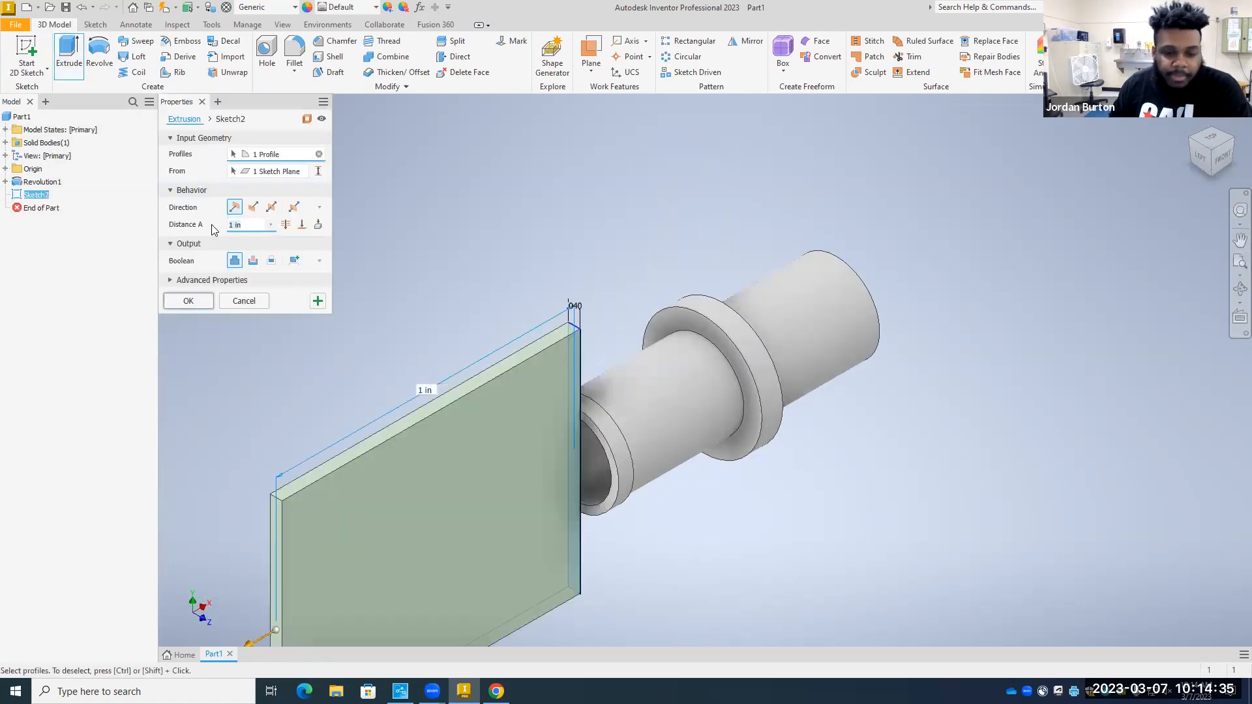
click(255, 262)
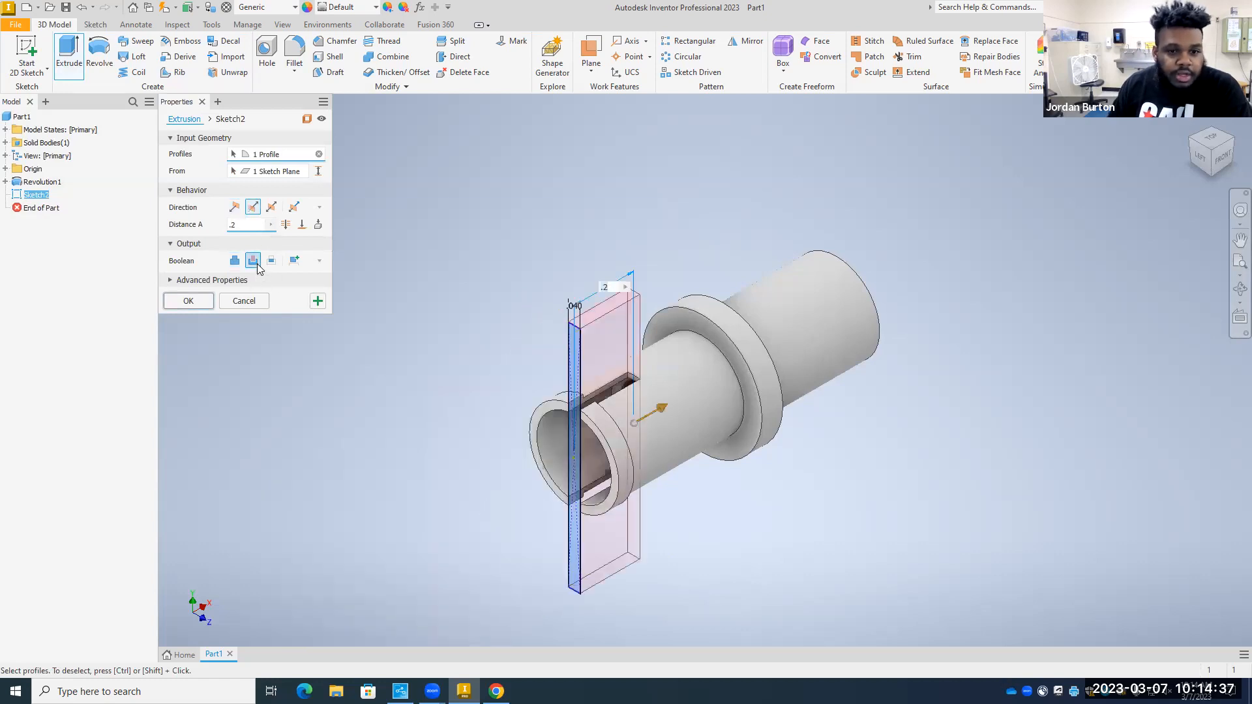
click(193, 302)
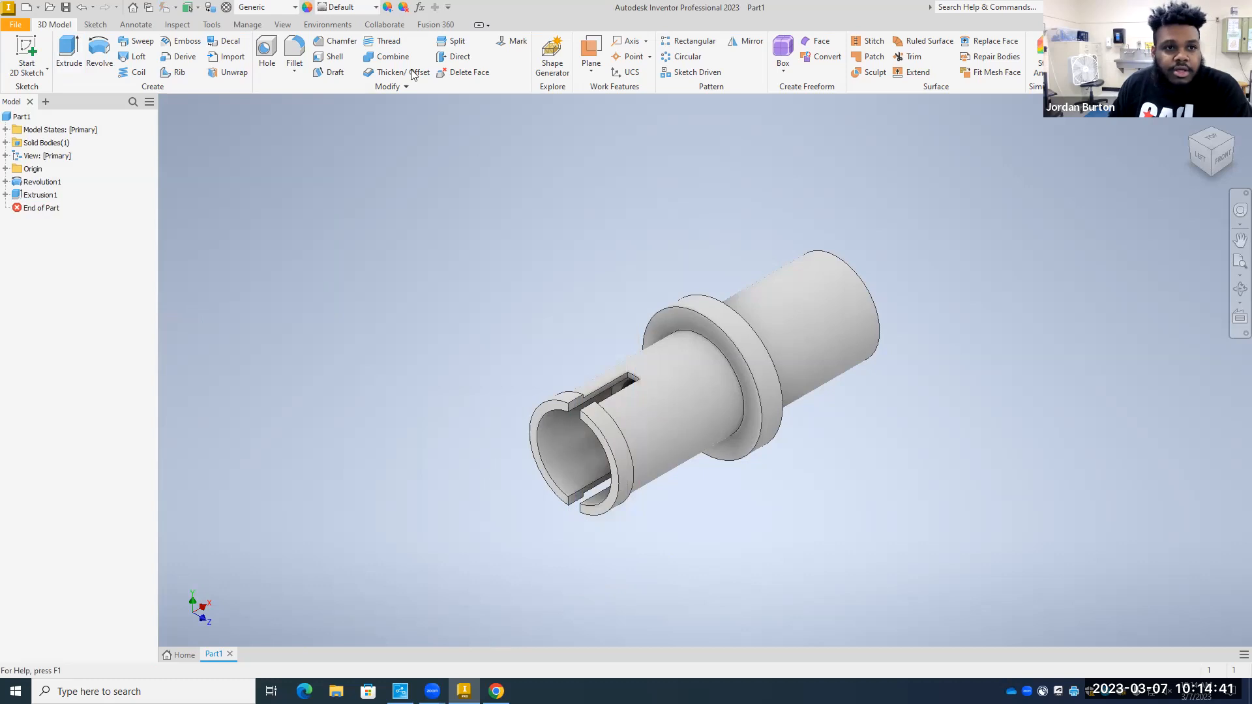
Apply a Chrome appearance from the Inventor Material Library to the axle.
click(364, 10)
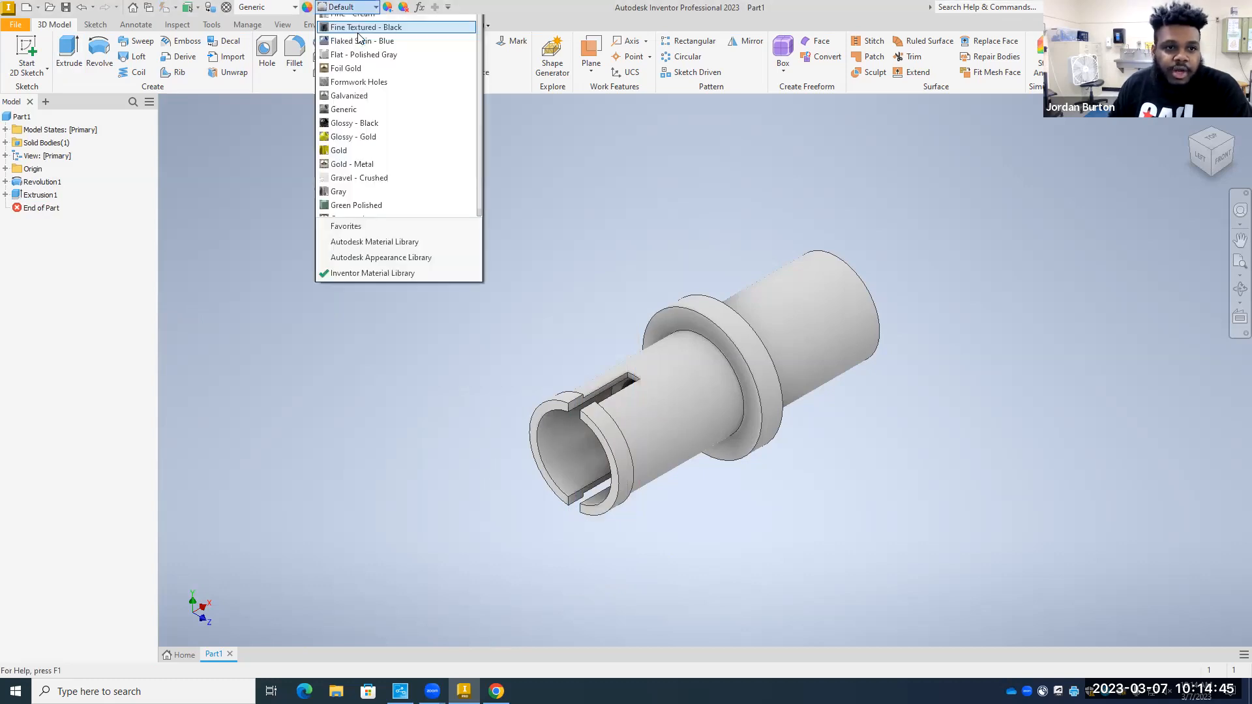
scroll(370, 189, down, 7)
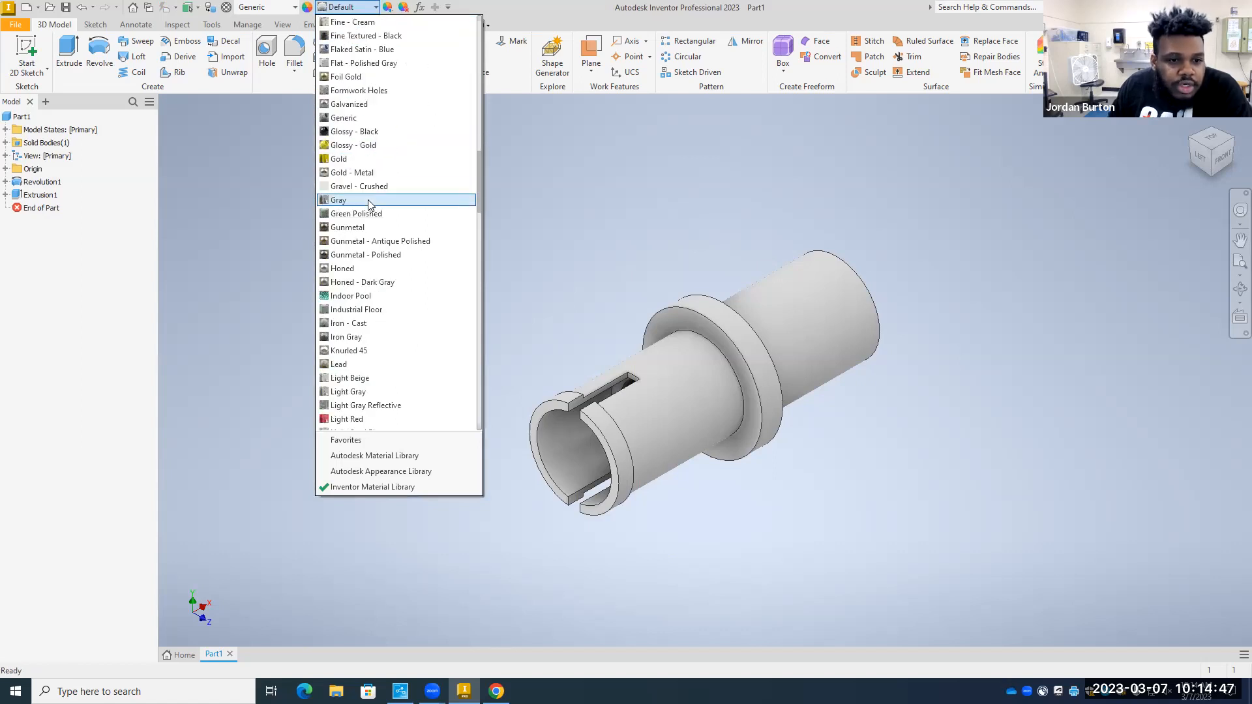
scroll(368, 202, up, 18)
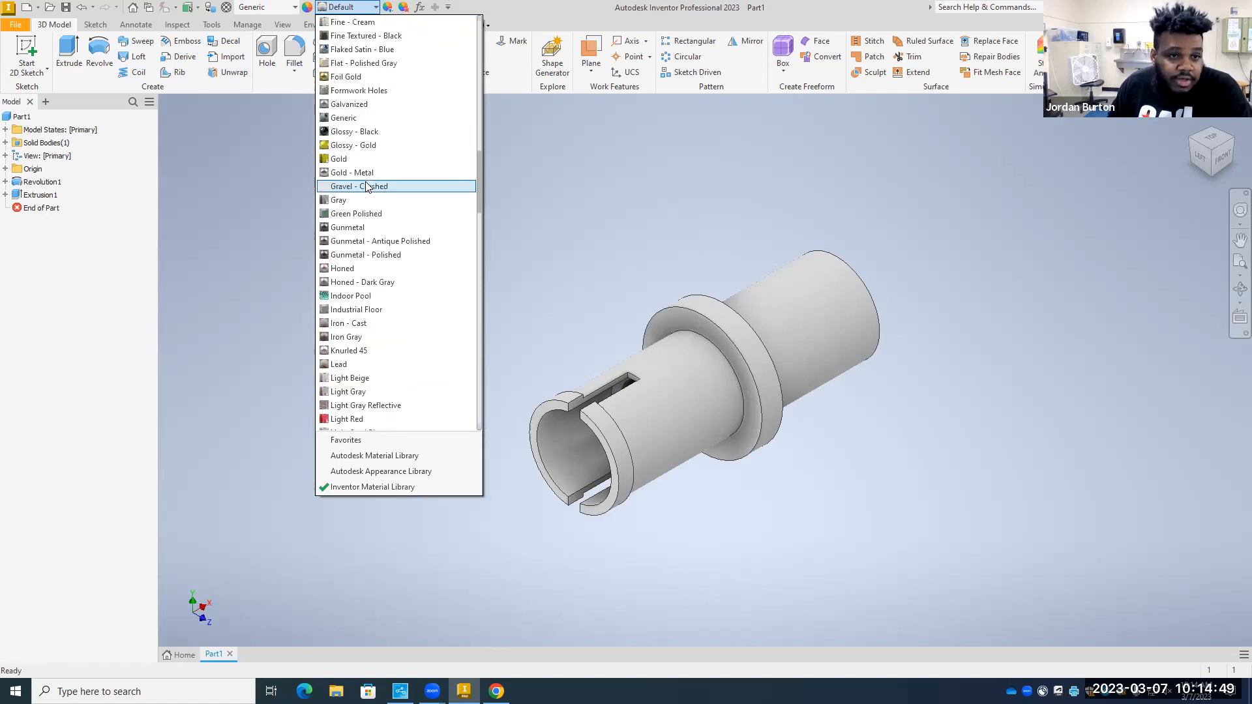
scroll(365, 184, up, 3)
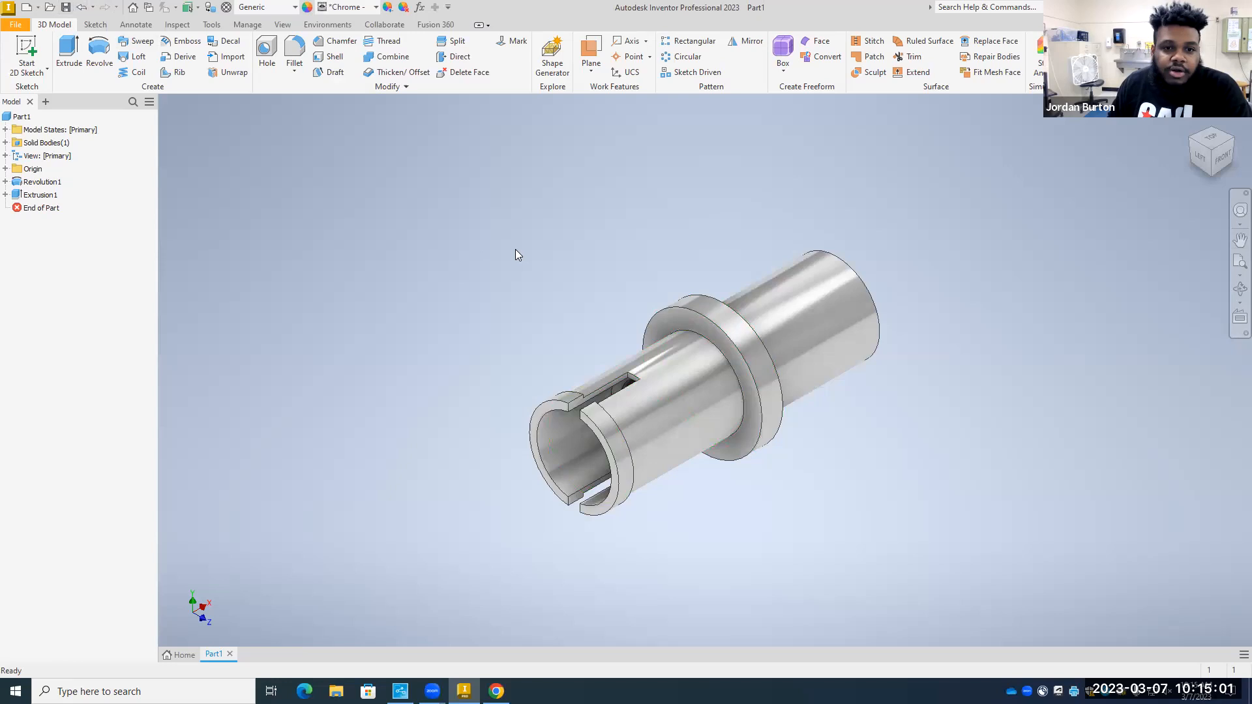
Save the part as an Inventor part file named "Automoblox Axle - JB".
key(ctrl+s)
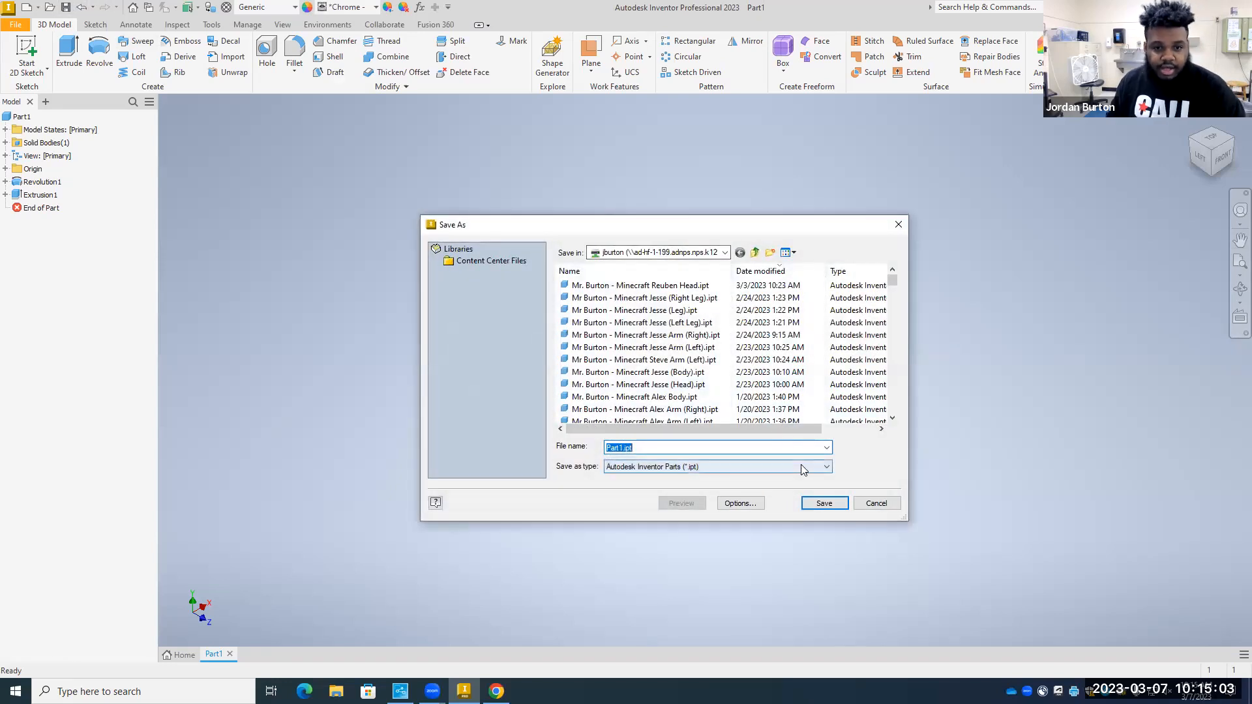
text(Automoblo)
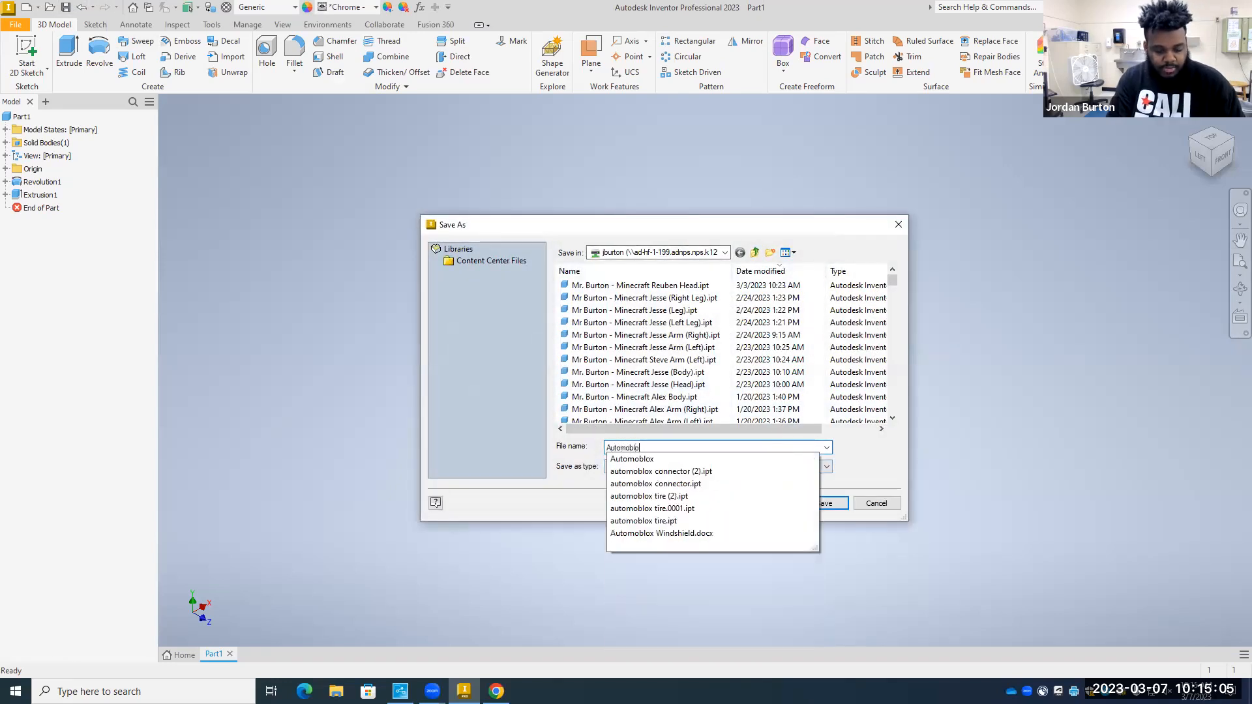
text(x Axle - JB)
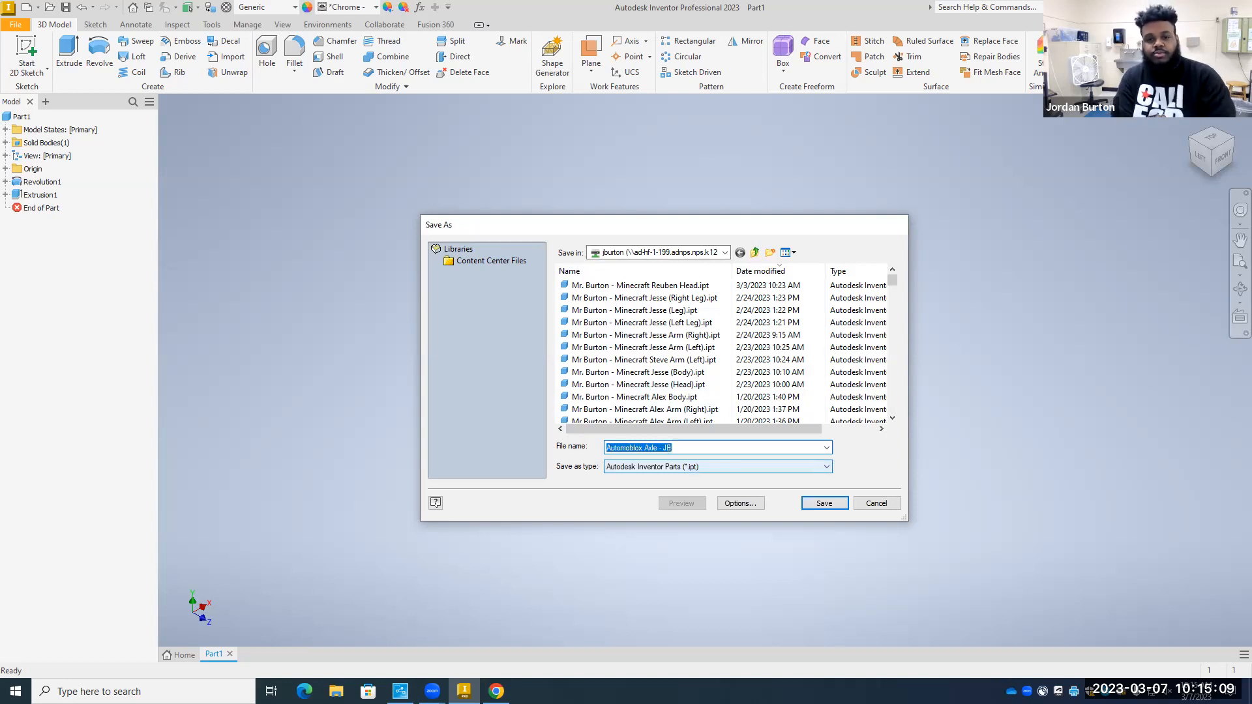
key(Return)
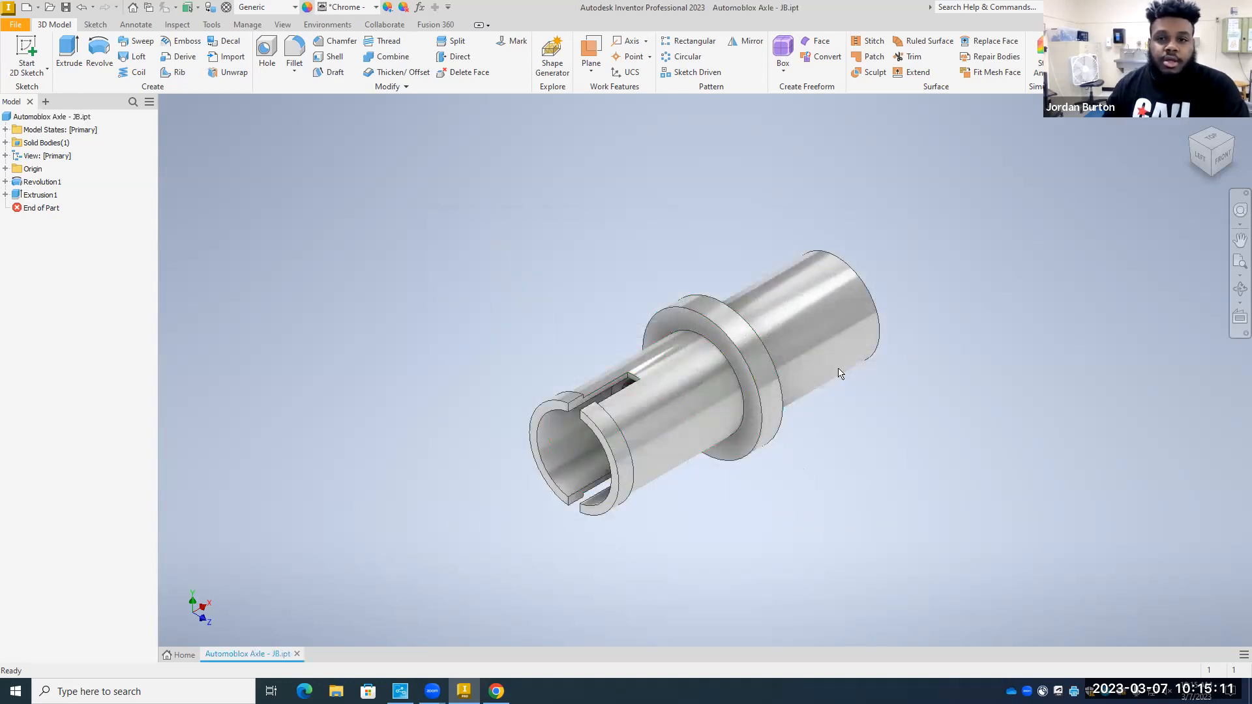